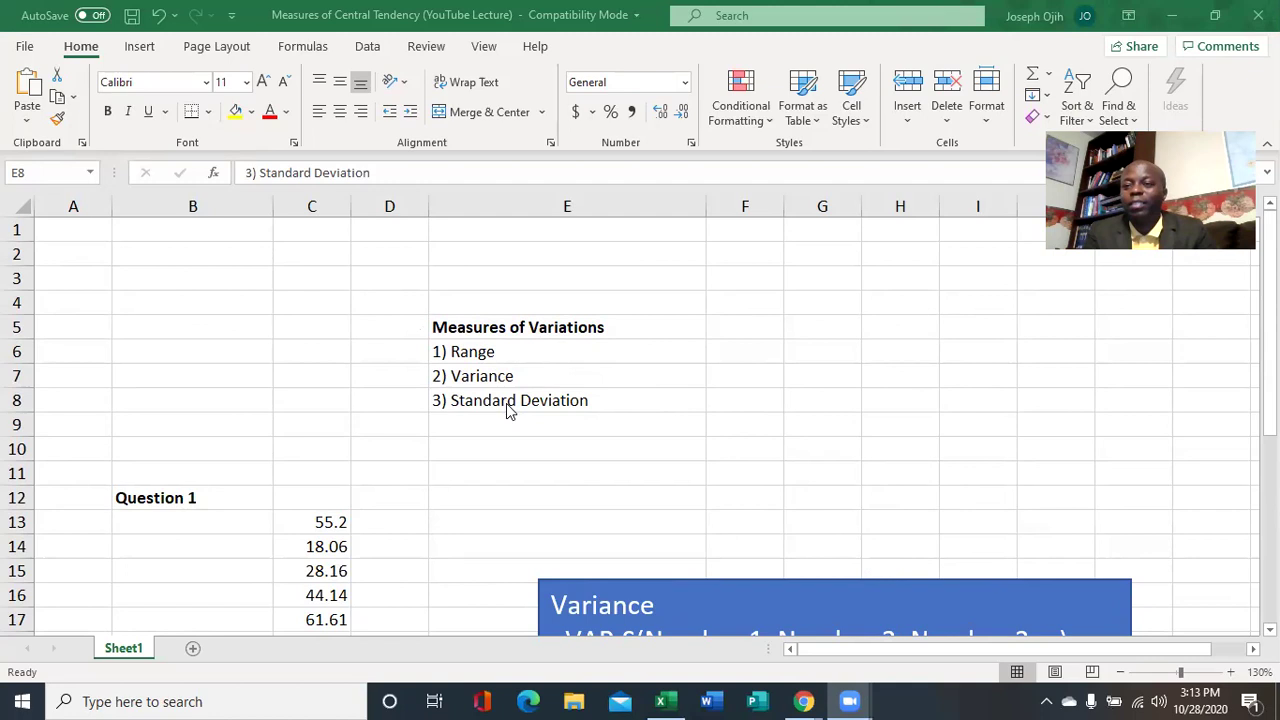
Examine the Question 1 data, the listed measures of variation, the formula notes and the result rows below the data
{"action": "scroll", "coordinate": [507, 407], "scroll_direction": "down", "scroll_amount": 3}
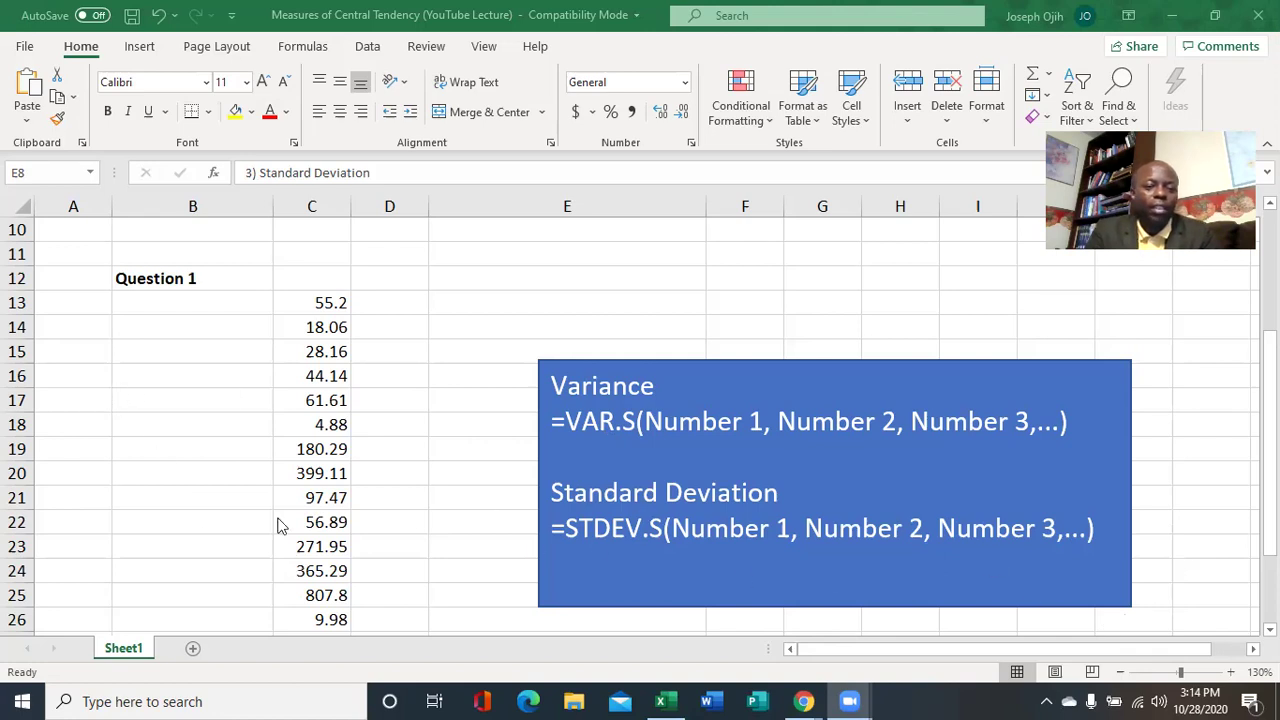
{"action": "scroll", "coordinate": [338, 422], "scroll_direction": "down", "scroll_amount": 1}
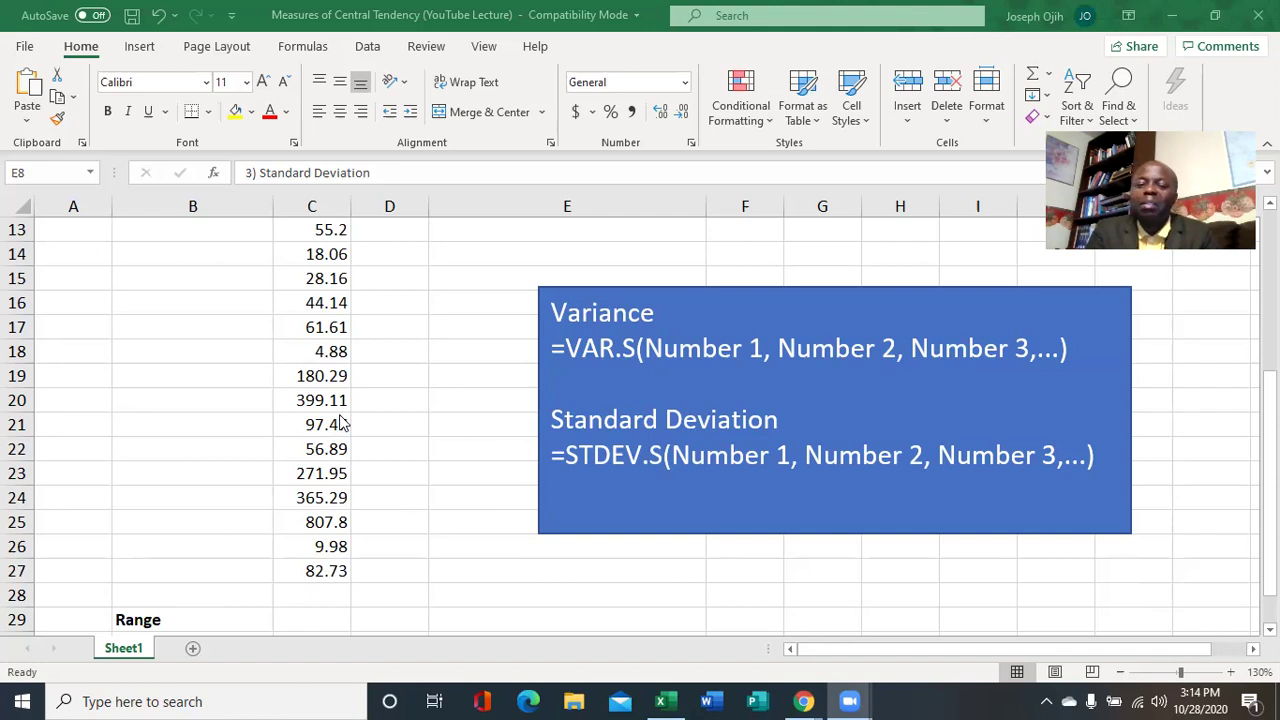
{"action": "scroll", "coordinate": [338, 422], "scroll_direction": "down", "scroll_amount": 1}
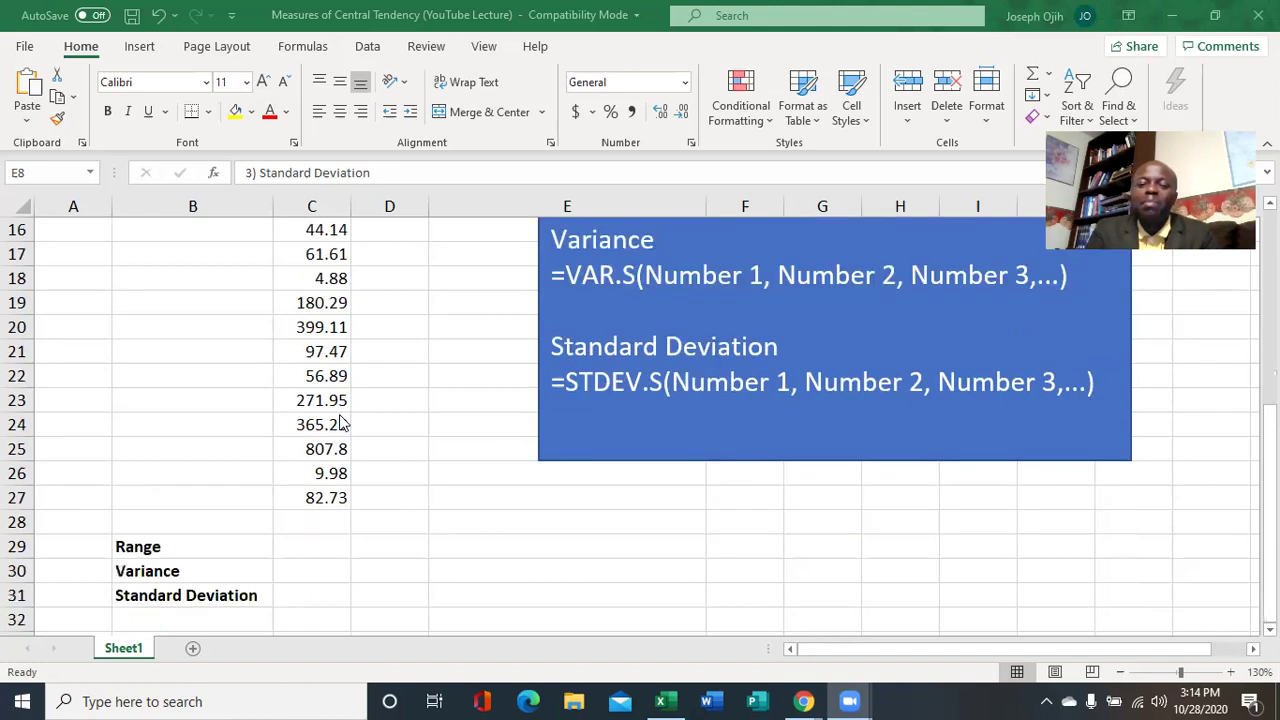
{"action": "left_click", "coordinate": [319, 546]}
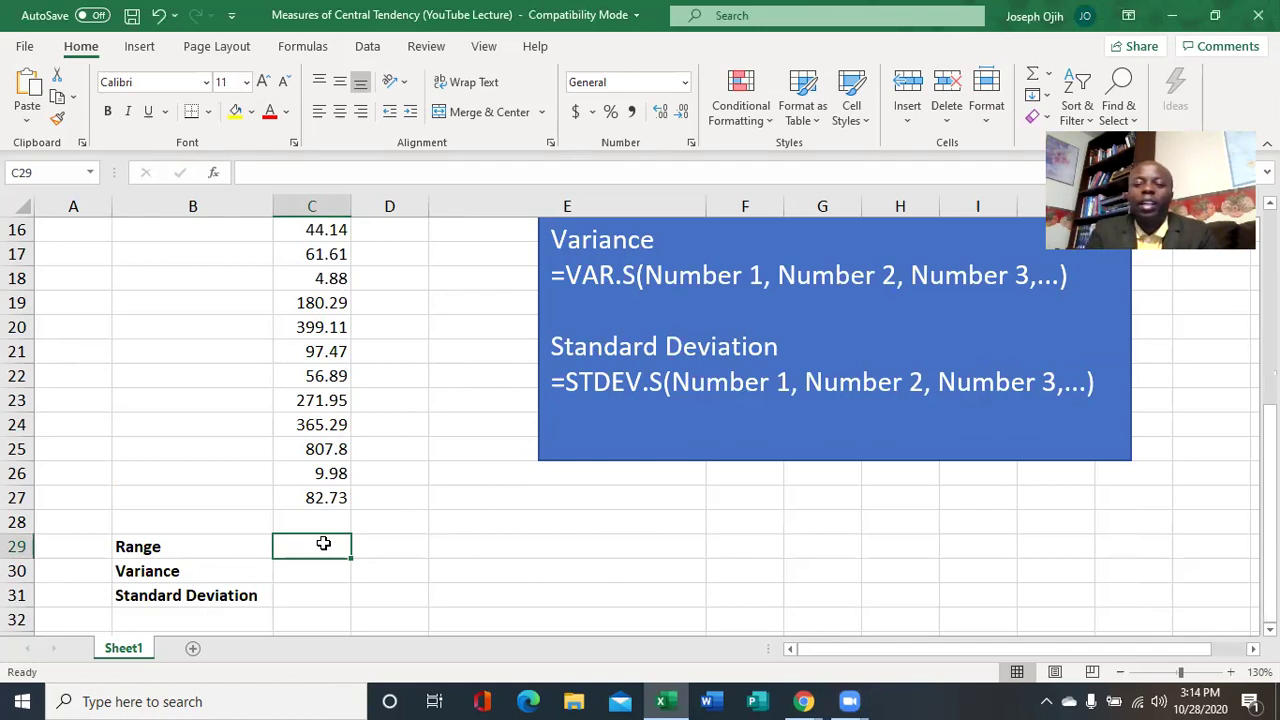
{"action": "scroll", "coordinate": [323, 543], "scroll_direction": "up", "scroll_amount": 3}
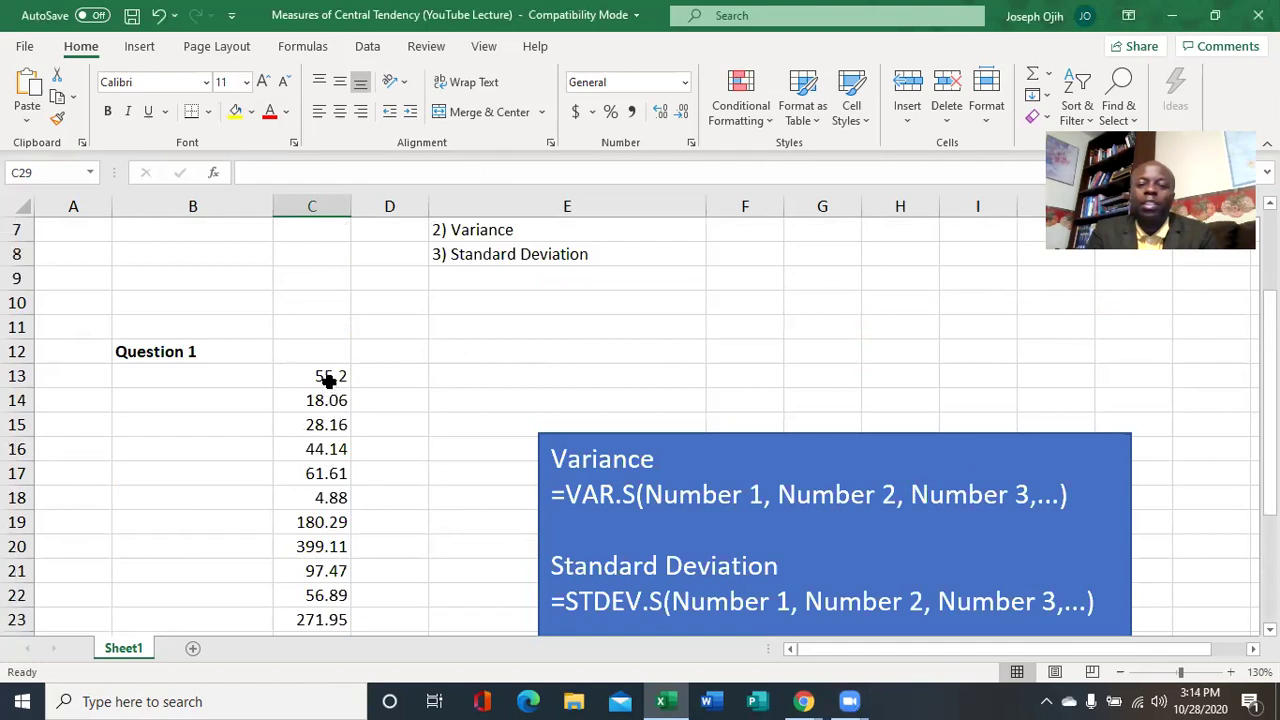
{"action": "scroll", "coordinate": [309, 423], "scroll_direction": "down", "scroll_amount": 1}
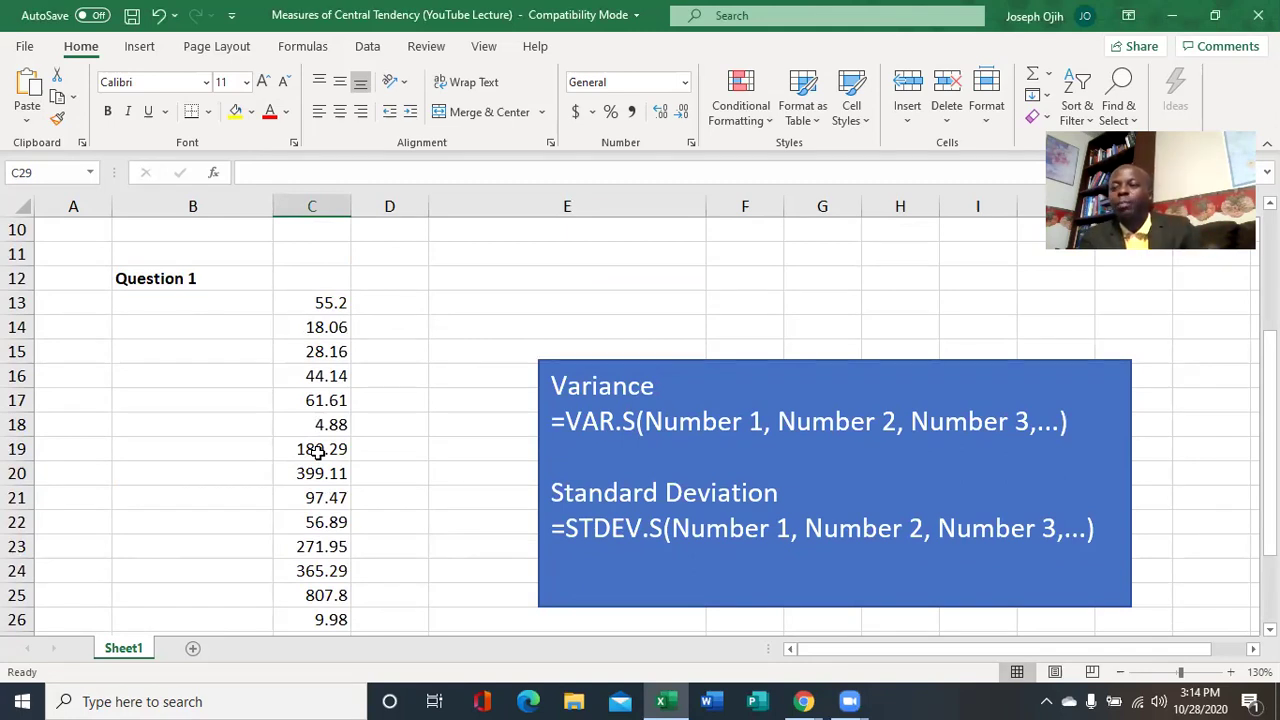
{"action": "scroll", "coordinate": [314, 451], "scroll_direction": "down", "scroll_amount": 3}
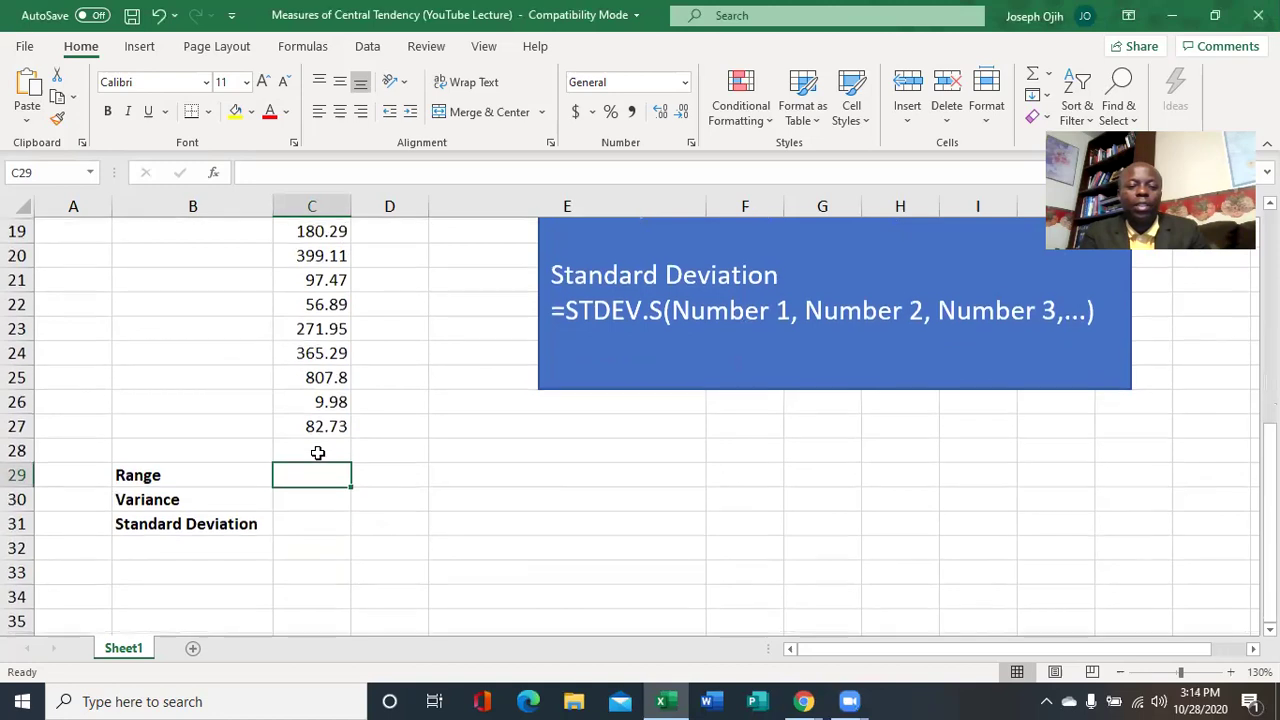
Calculate the sample variance of the Question 1 data in C30 with =VAR.S(C13:C27)
{"action": "left_click", "coordinate": [312, 497]}
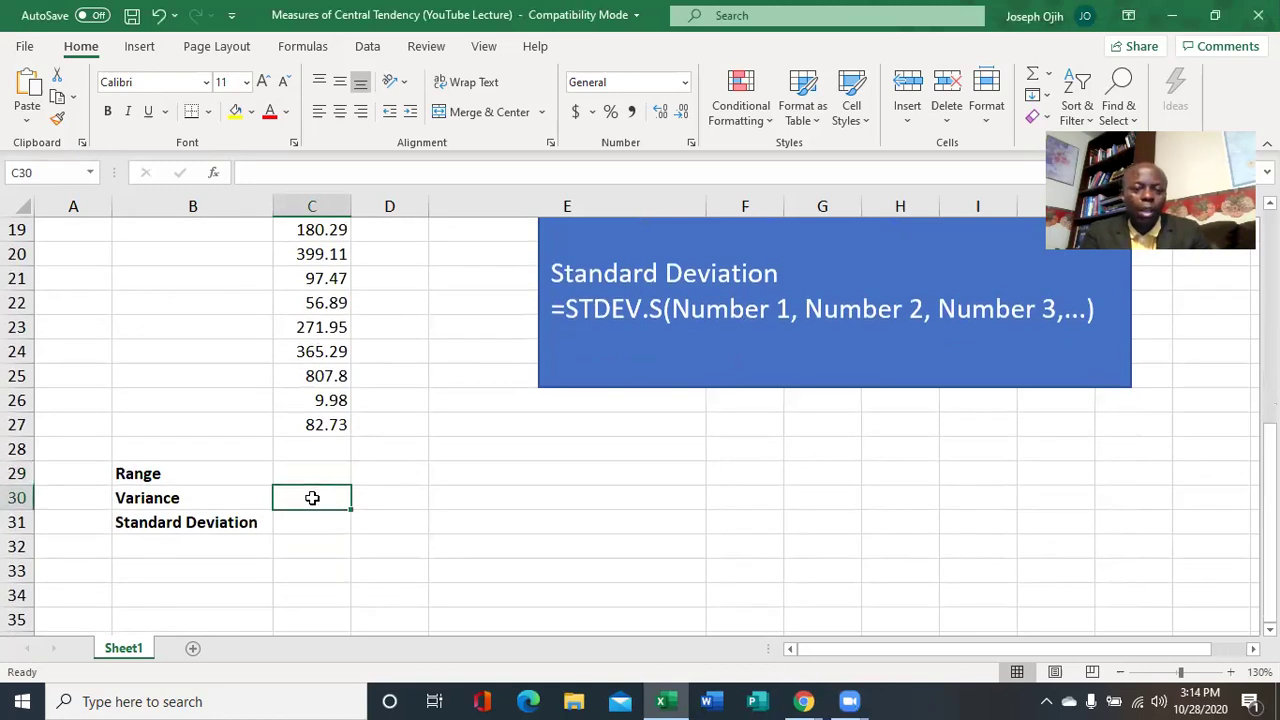
{"action": "scroll", "coordinate": [312, 497], "scroll_direction": "up", "scroll_amount": 3}
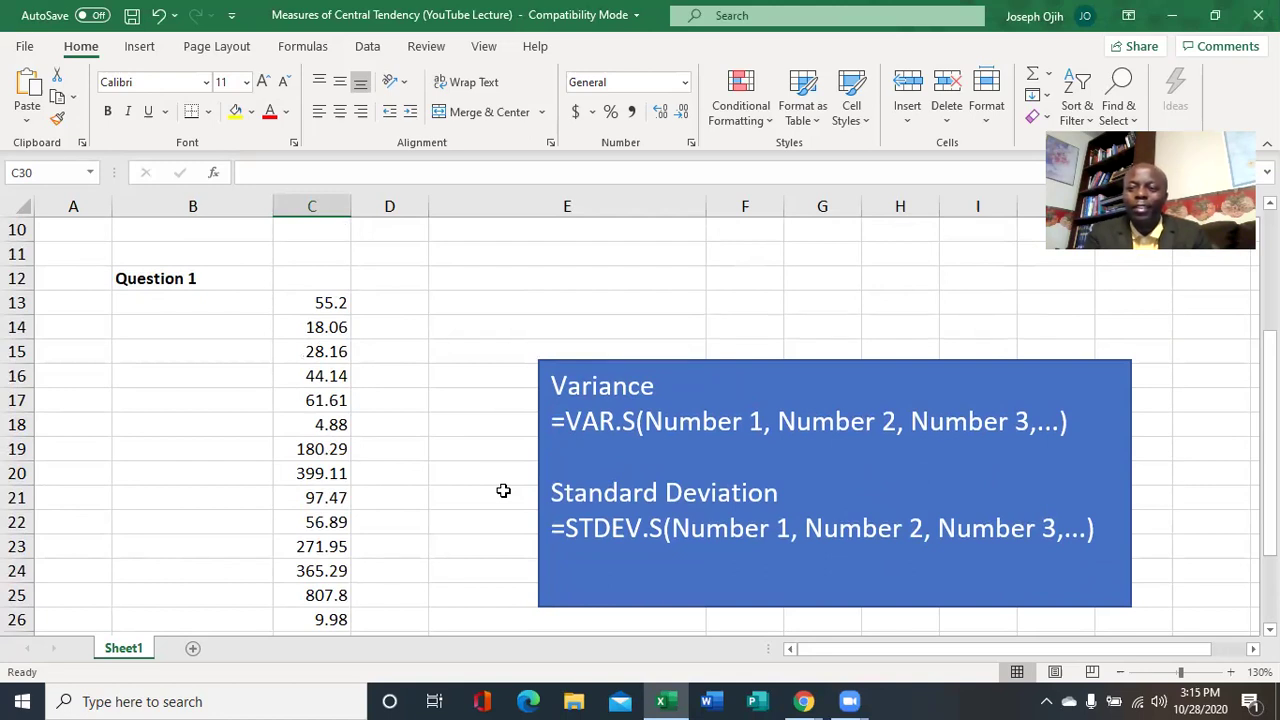
{"action": "scroll", "coordinate": [510, 495], "scroll_direction": "down", "scroll_amount": 2}
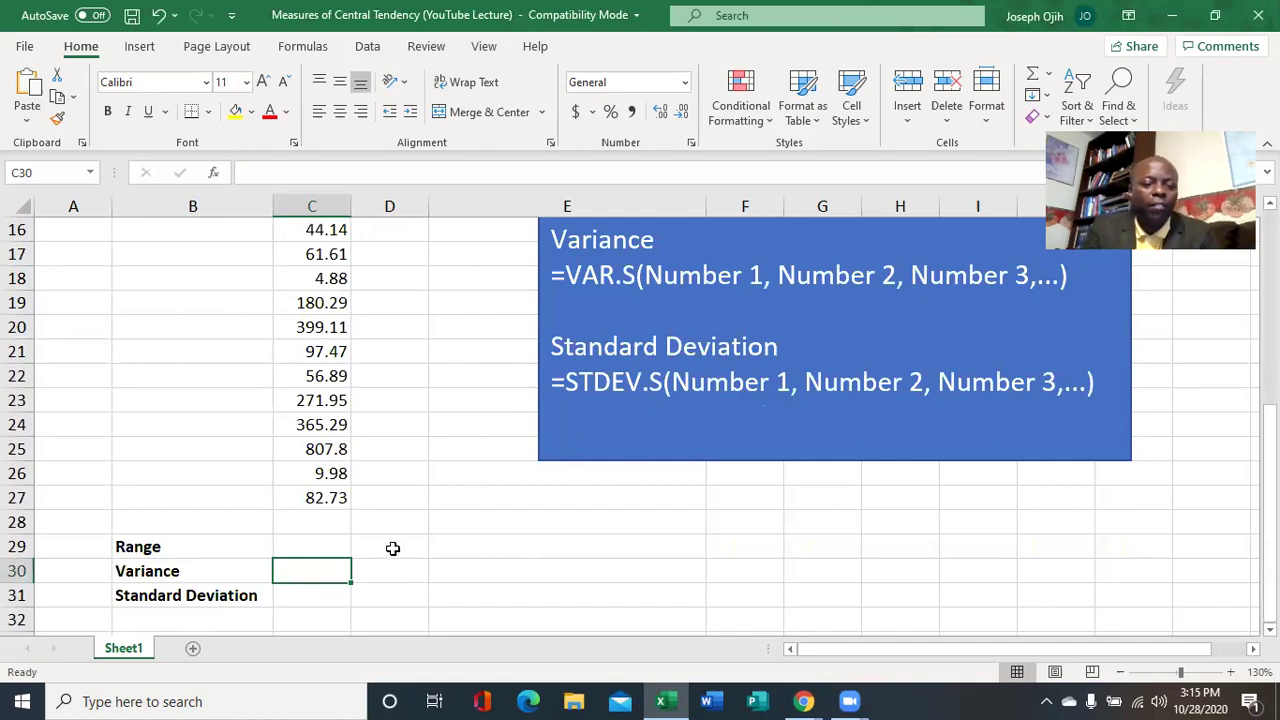
{"action": "type", "text": "="}
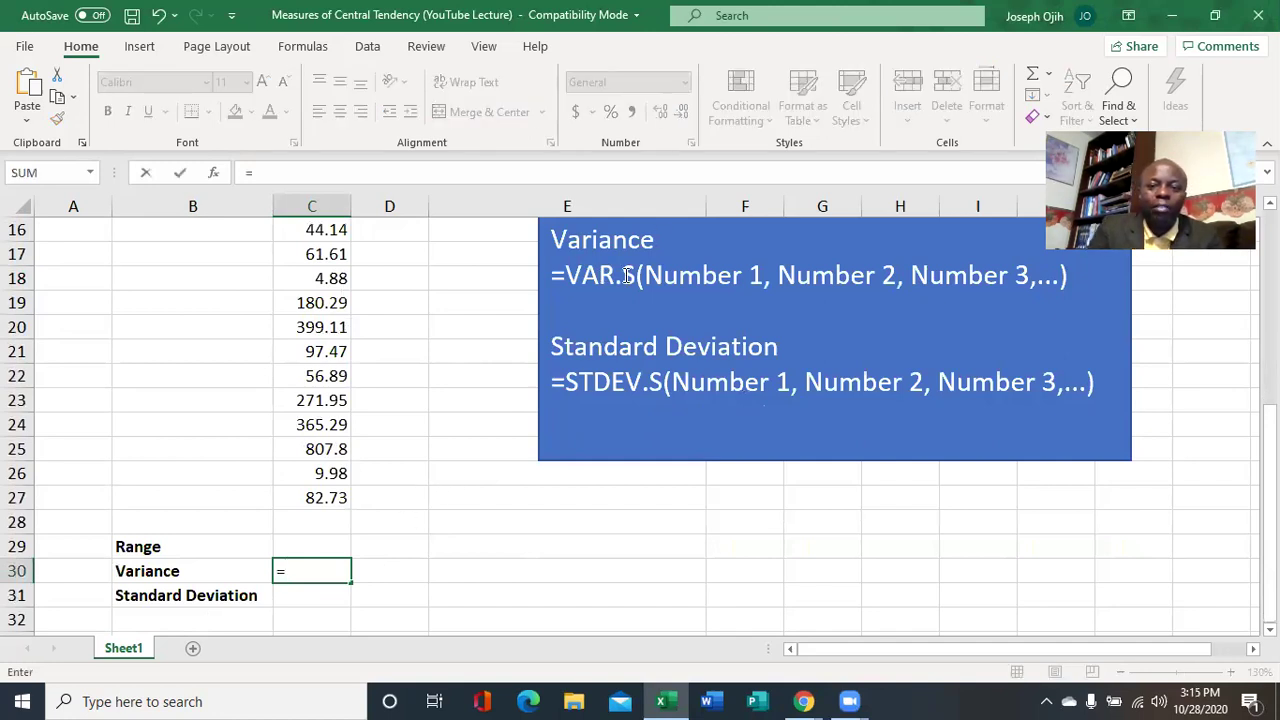
{"action": "type", "text": "var."}
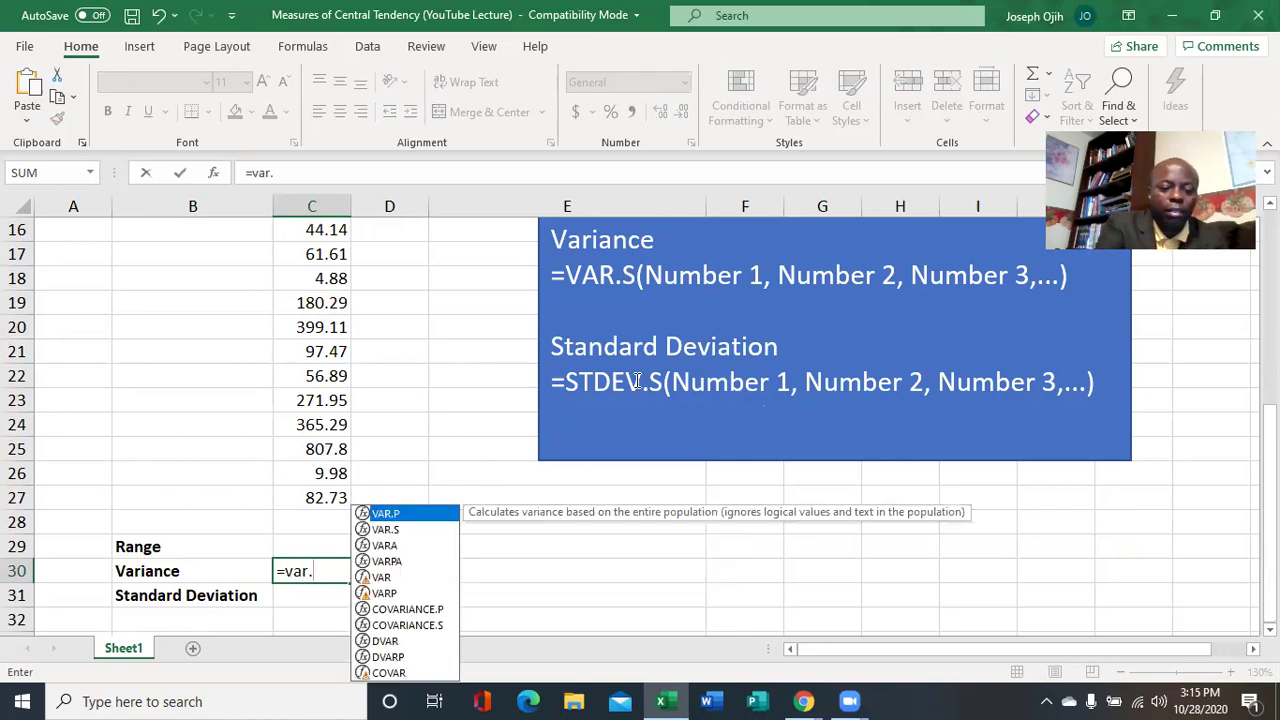
{"action": "type", "text": "s("}
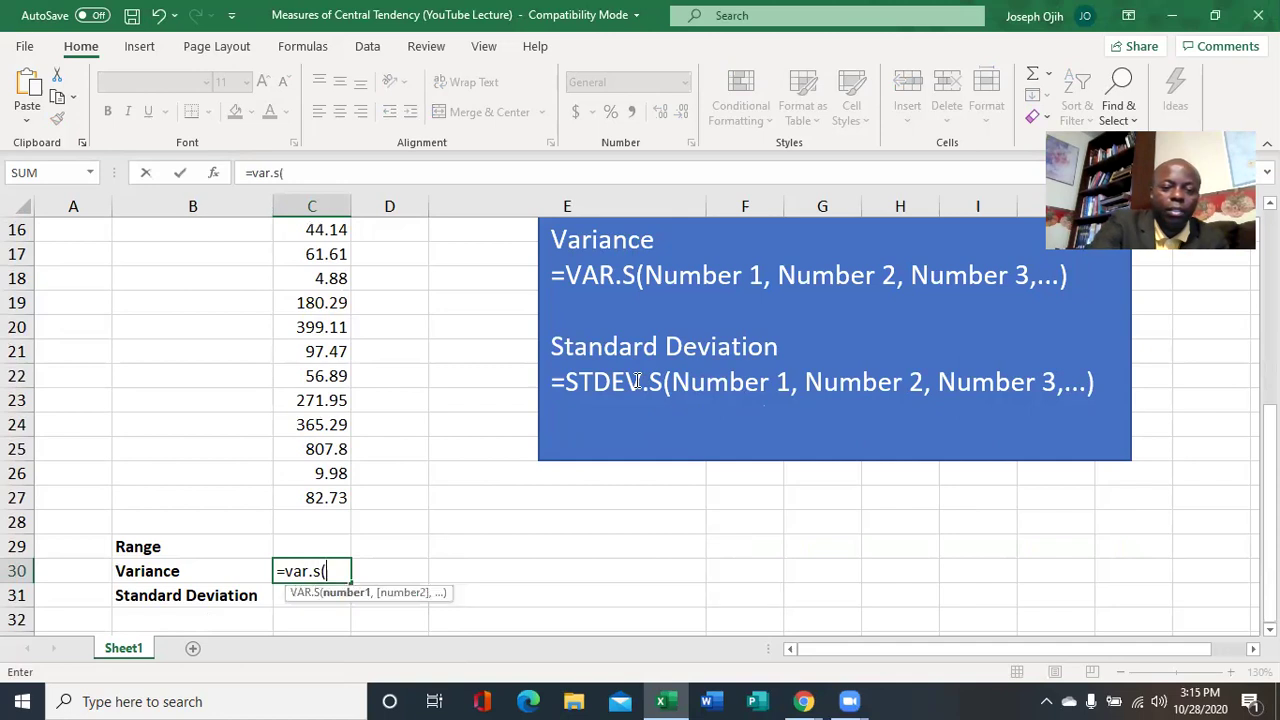
{"action": "scroll", "coordinate": [612, 489], "scroll_direction": "up", "scroll_amount": 2}
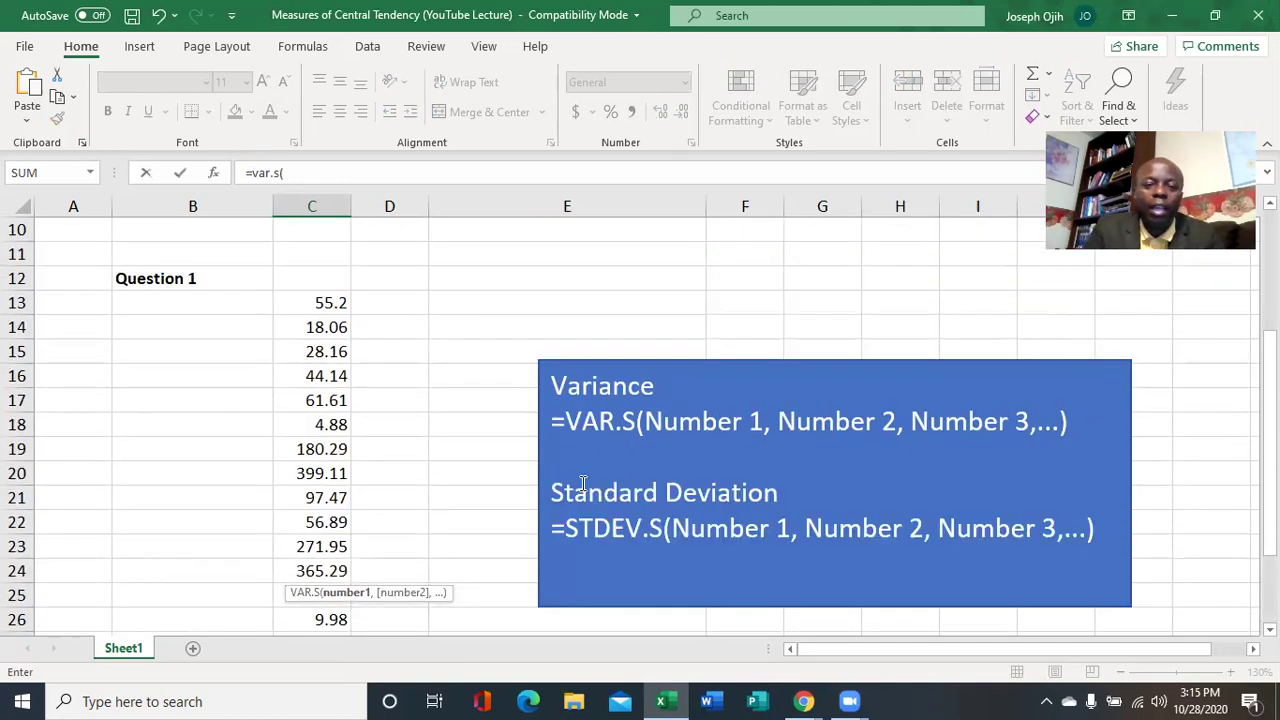
{"action": "left_click_drag", "start_coordinate": [331, 302], "coordinate": [326, 503]}
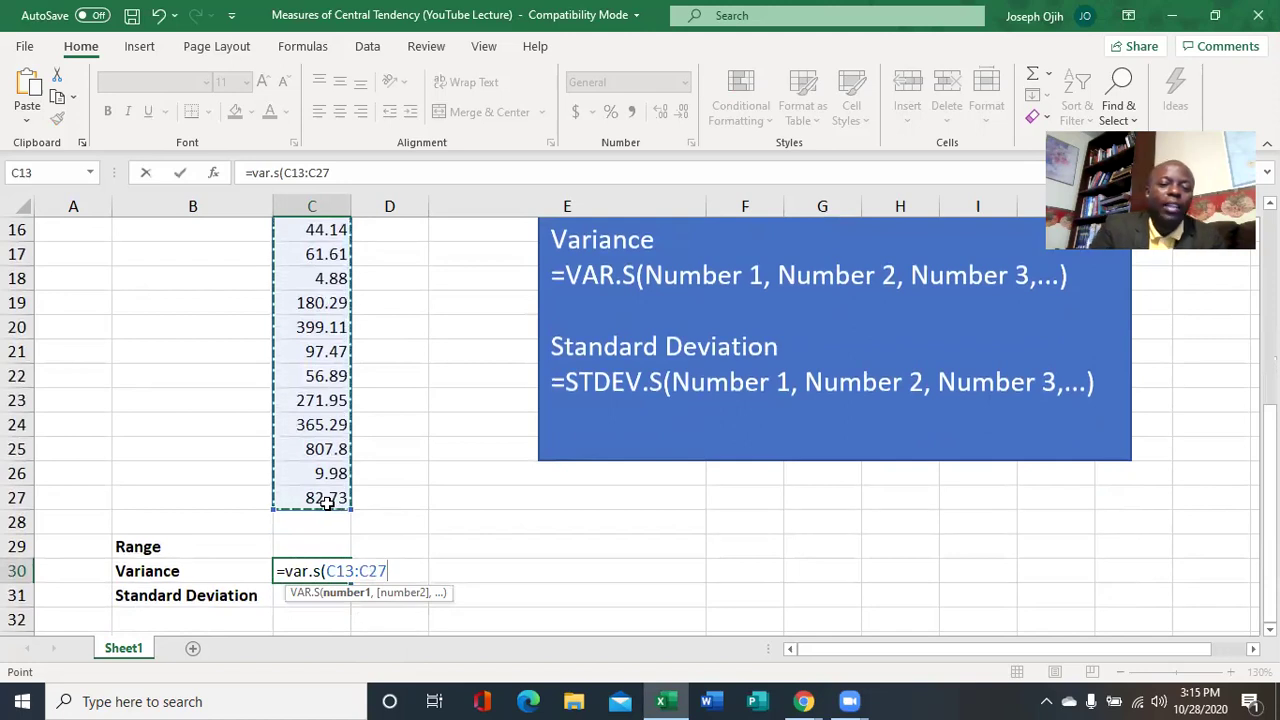
{"action": "type", "text": ")"}
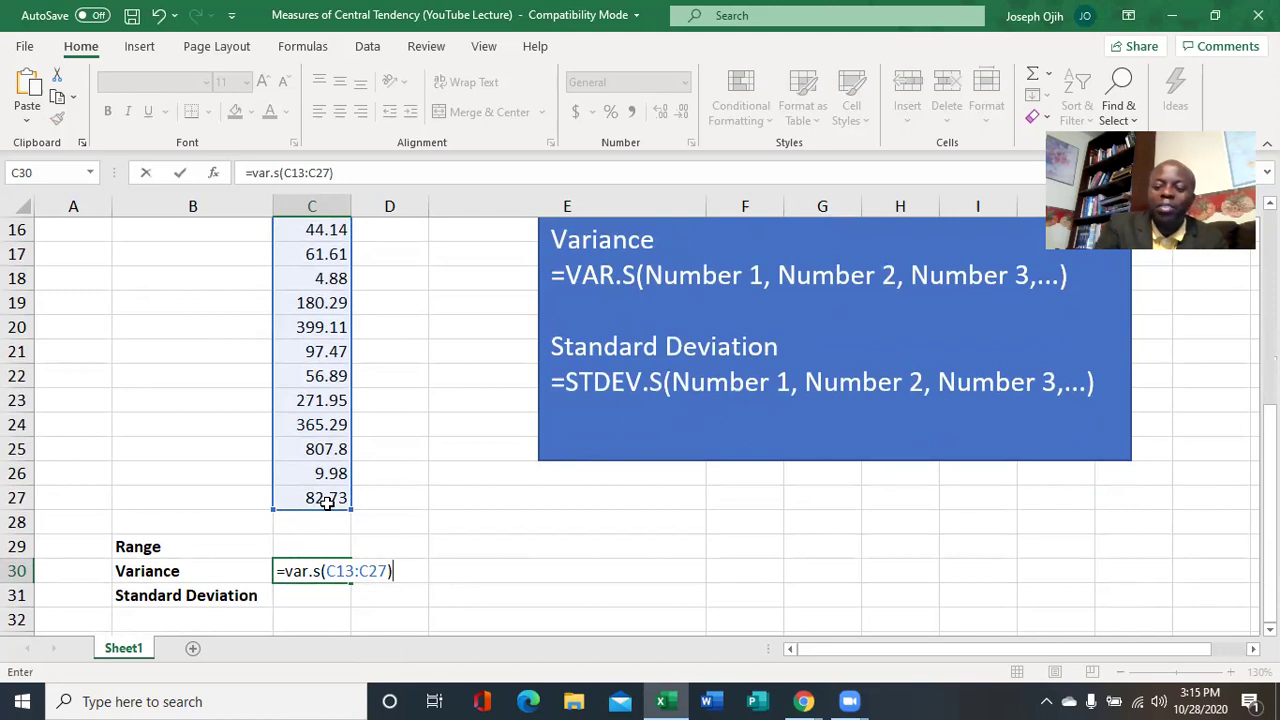
{"action": "key", "text": "Return"}
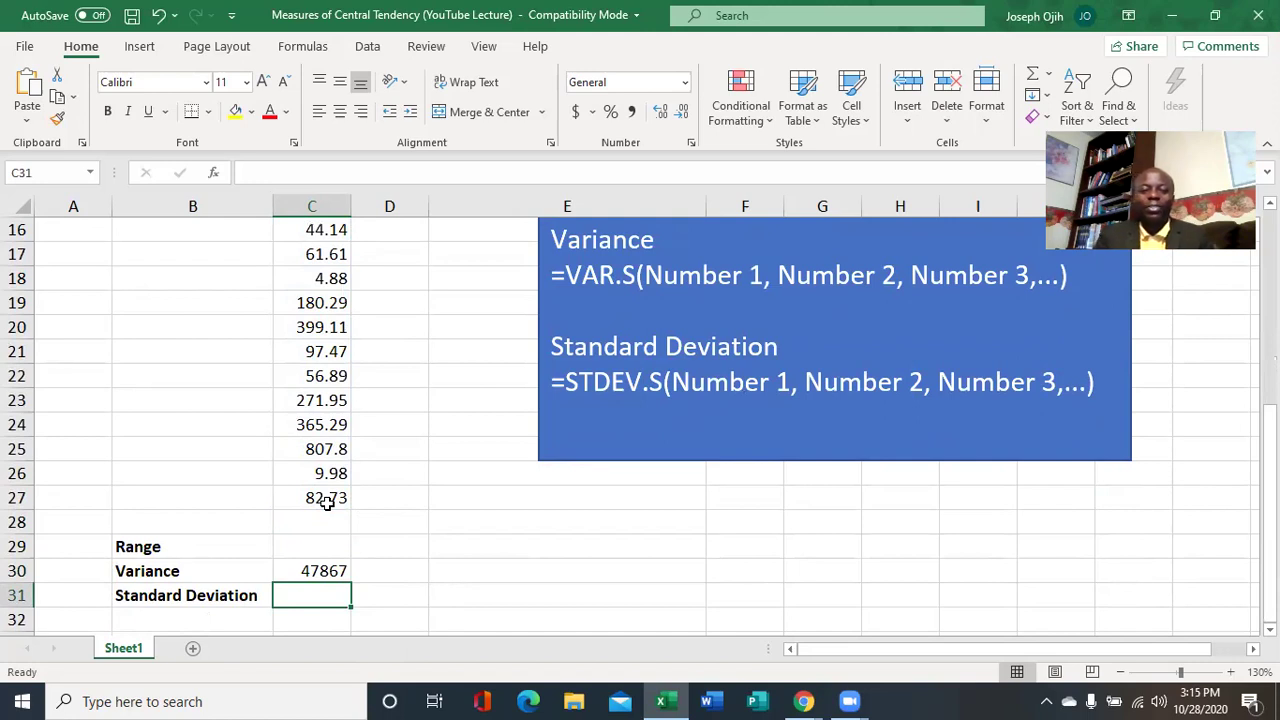
Show the variance result in C30 with three decimal places
{"action": "left_click", "coordinate": [305, 571]}
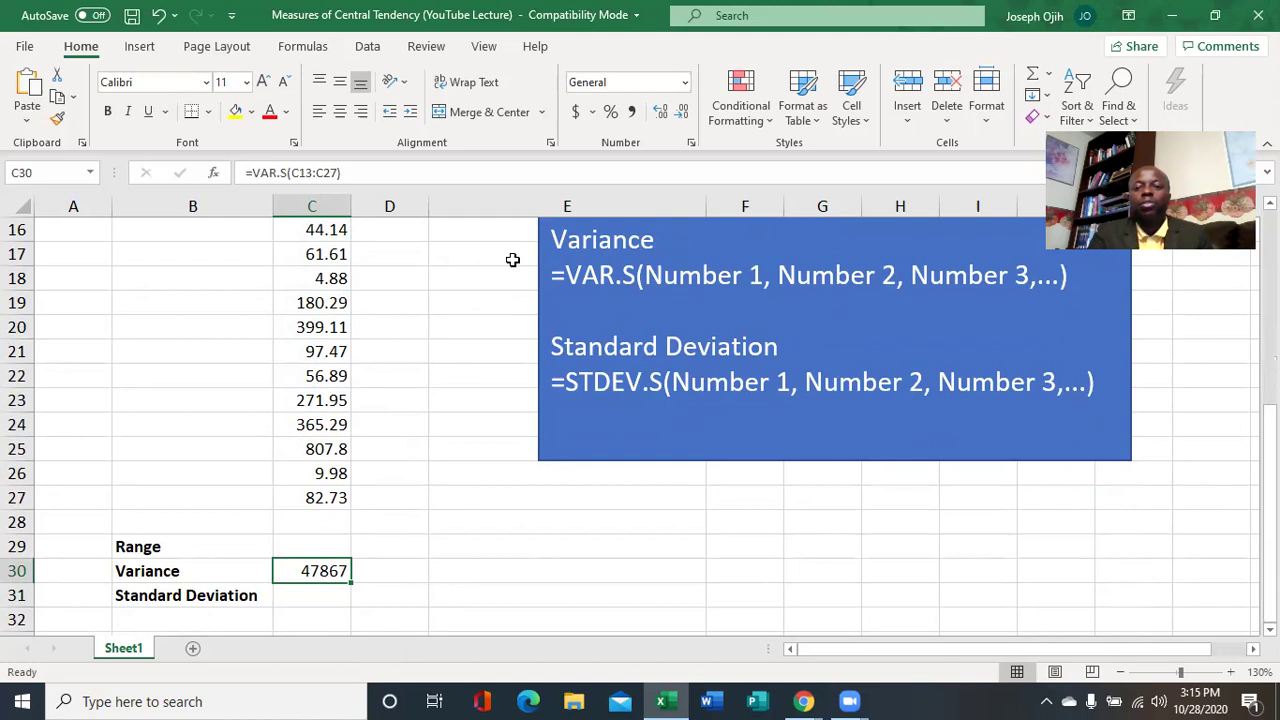
{"action": "left_click", "coordinate": [665, 112]}
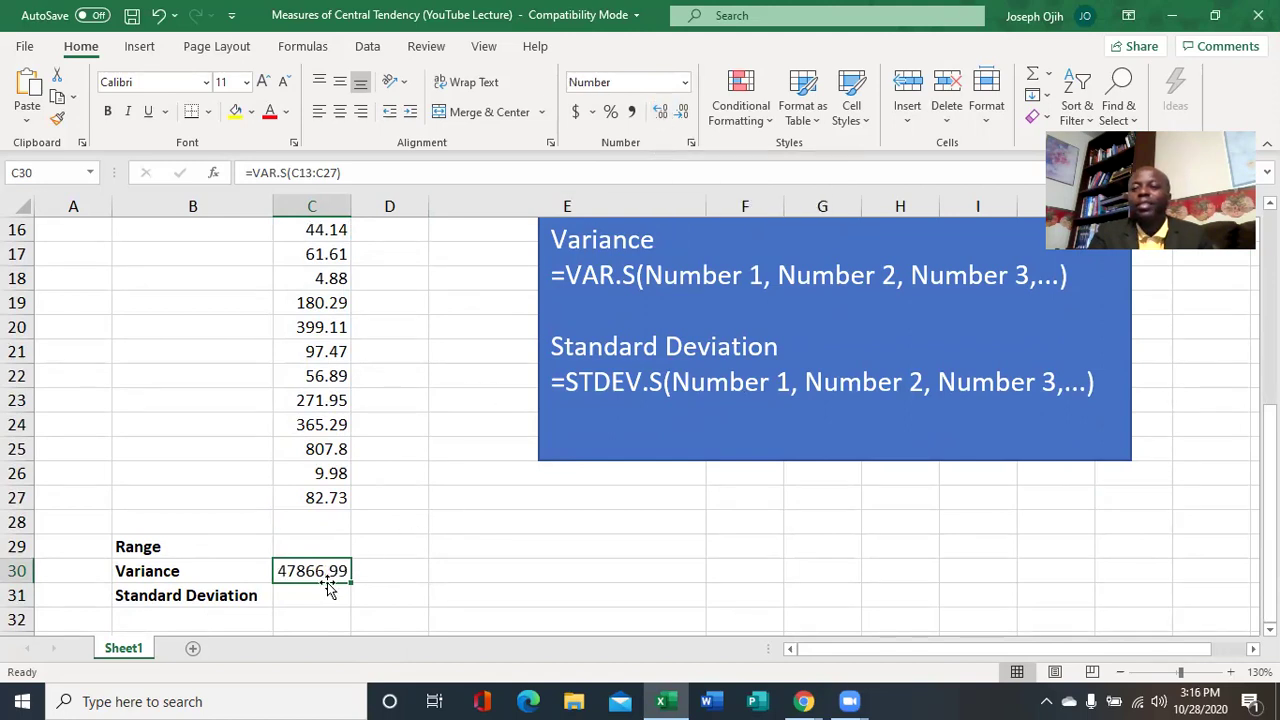
{"action": "left_click", "coordinate": [661, 113]}
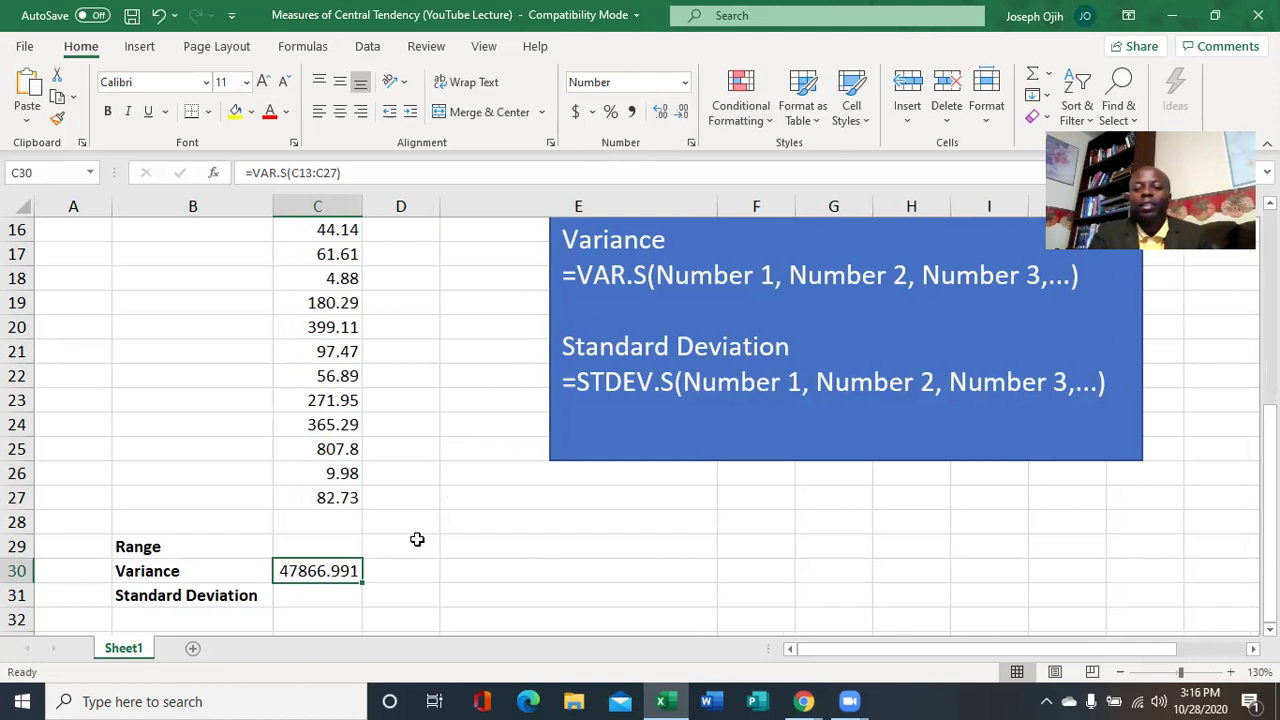
Calculate the sample standard deviation of the Question 1 data in C31 with =STDEV.S(C13:C27)
{"action": "left_click", "coordinate": [347, 591]}
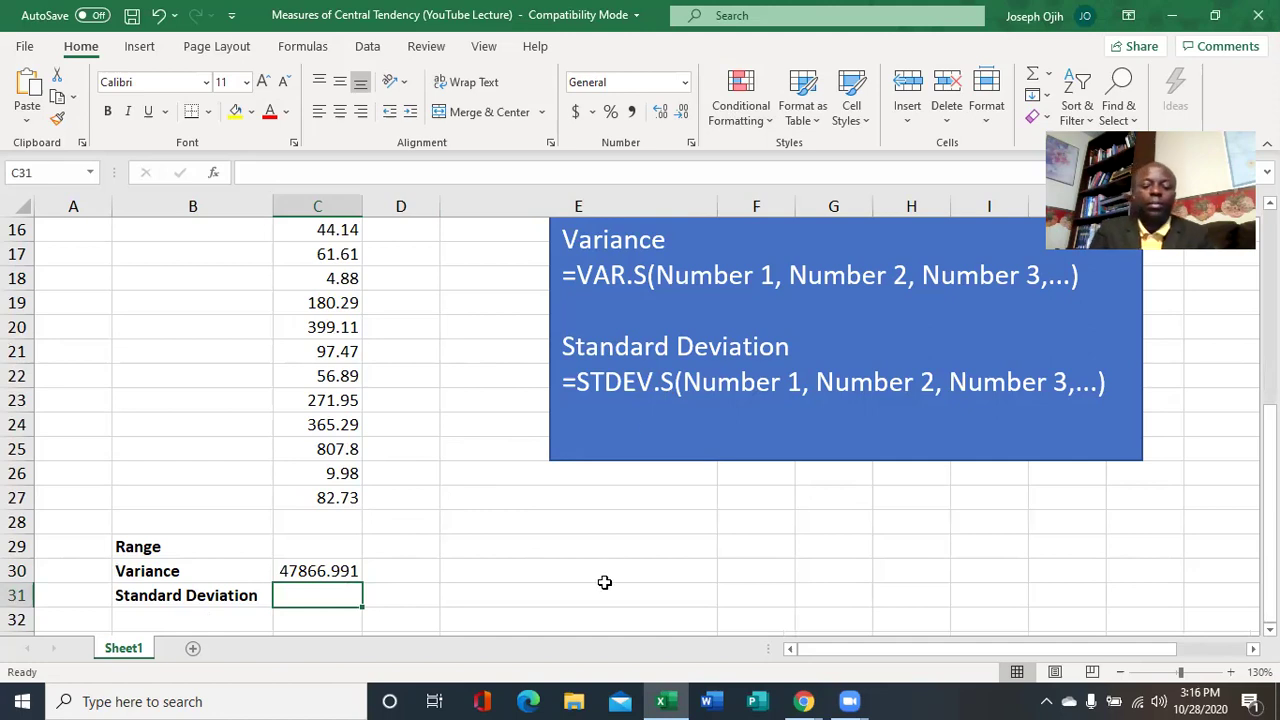
{"action": "type", "text": "="}
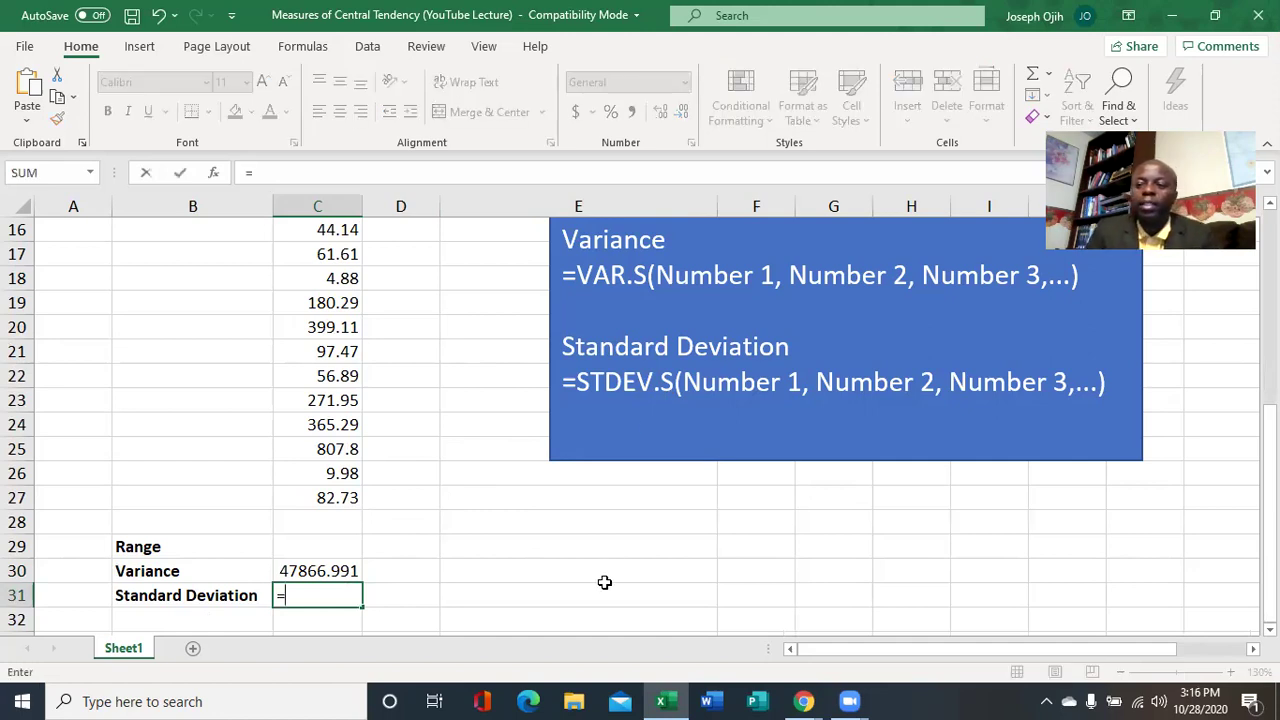
{"action": "type", "text": "stdev"}
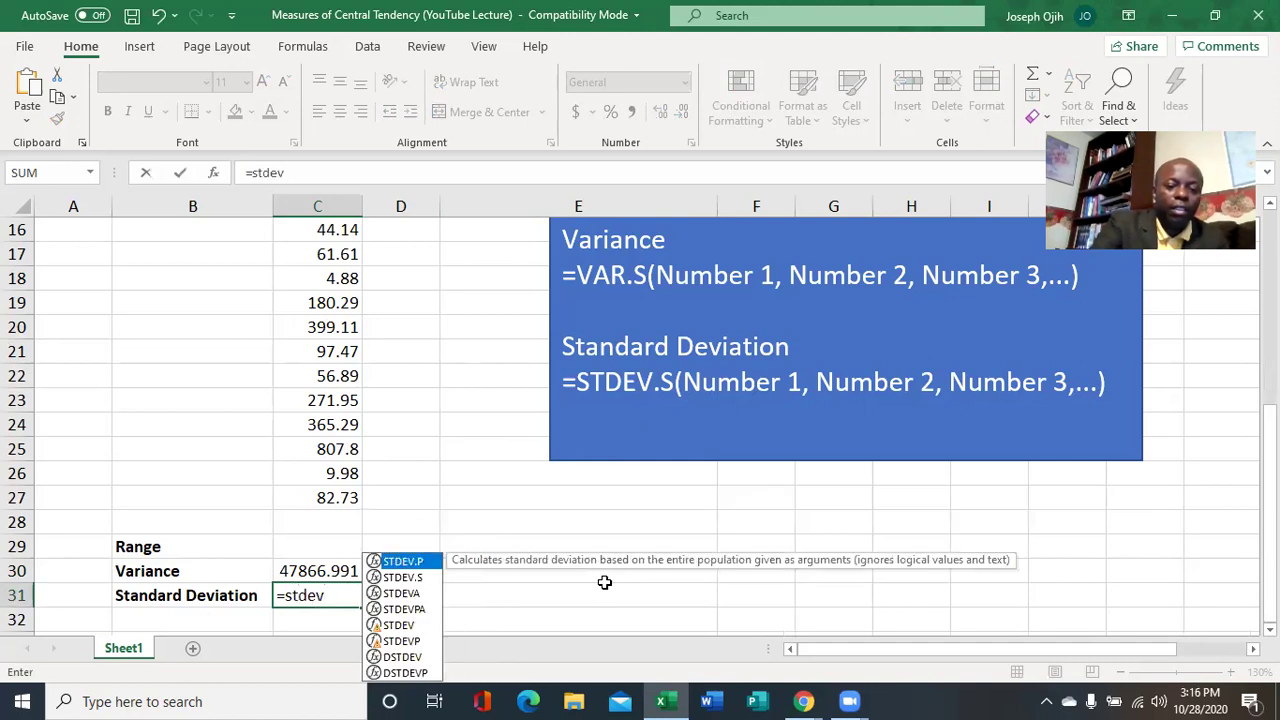
{"action": "type", "text": ".s("}
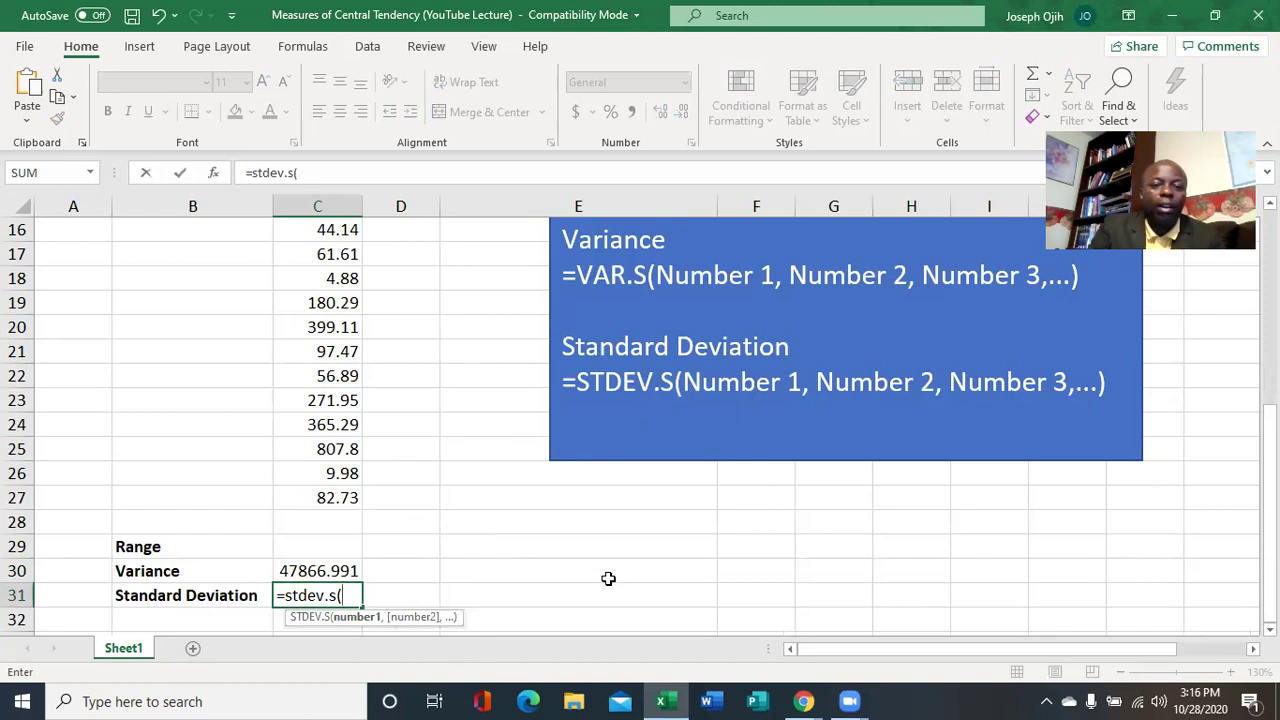
{"action": "scroll", "coordinate": [608, 578], "scroll_direction": "up", "scroll_amount": 3}
{"action": "left_click_drag", "start_coordinate": [338, 378], "coordinate": [355, 503]}
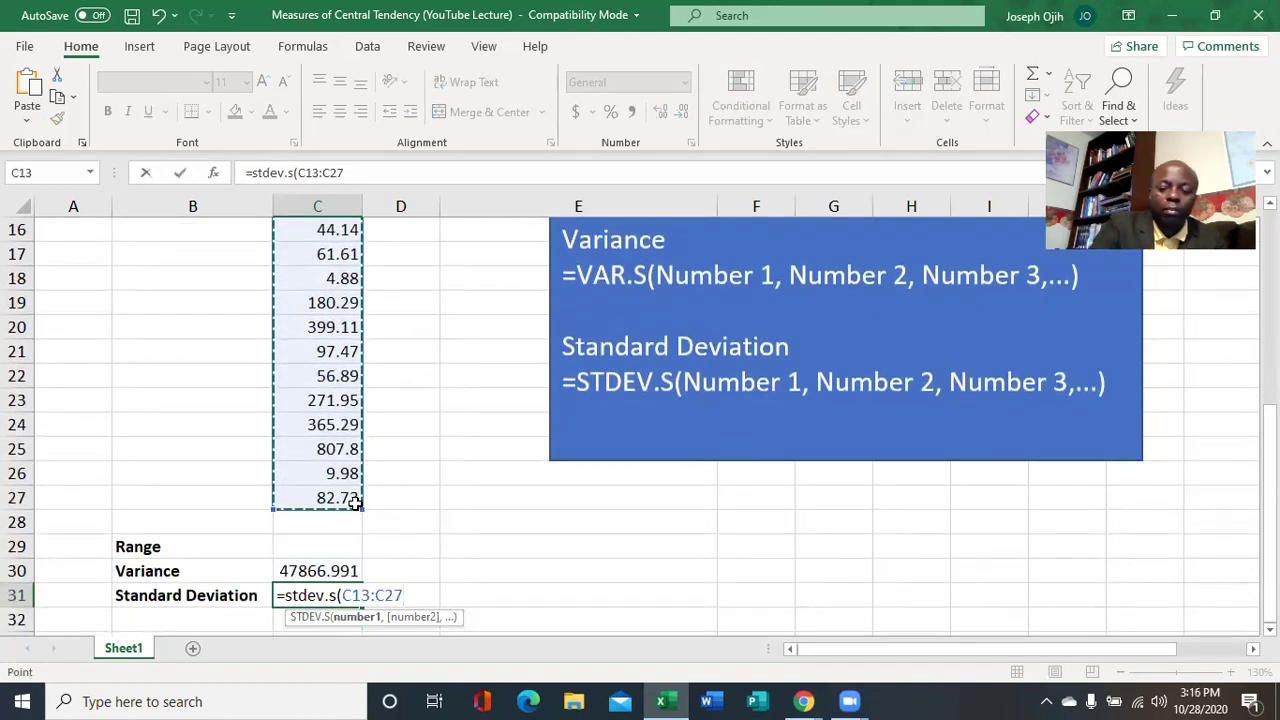
{"action": "key", "text": "Return"}
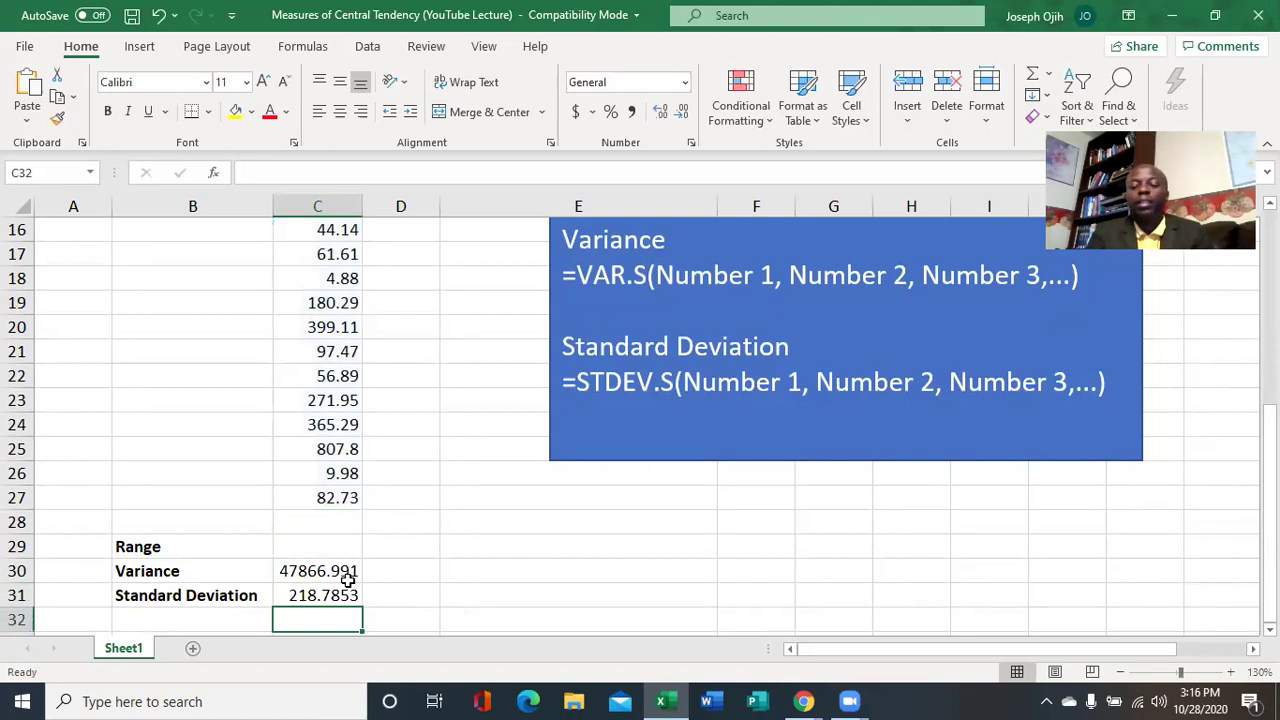
Cross-check the standard deviation in D31 by taking the square root of the variance with =SQRT(C30)
{"action": "scroll", "coordinate": [347, 580], "scroll_direction": "down", "scroll_amount": 1}
{"action": "scroll", "coordinate": [347, 580], "scroll_direction": "up", "scroll_amount": 1}
{"action": "scroll", "coordinate": [347, 580], "scroll_direction": "down", "scroll_amount": 1}
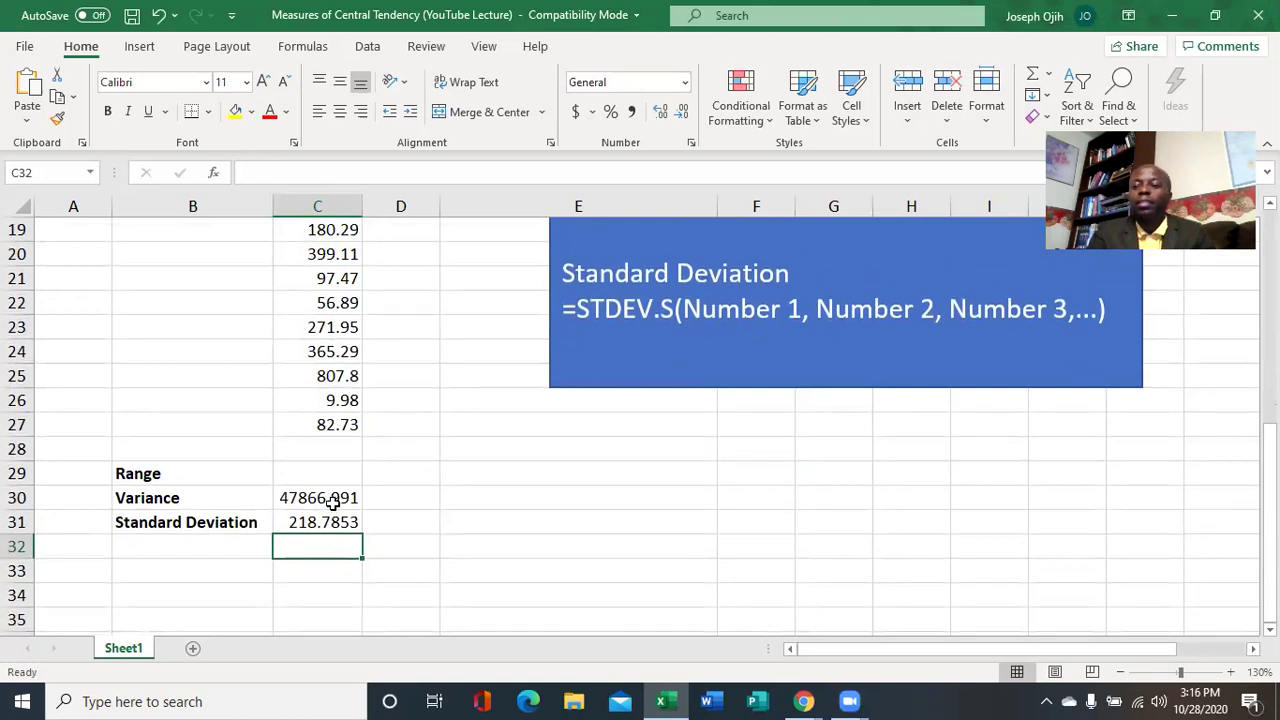
{"action": "left_click", "coordinate": [387, 522]}
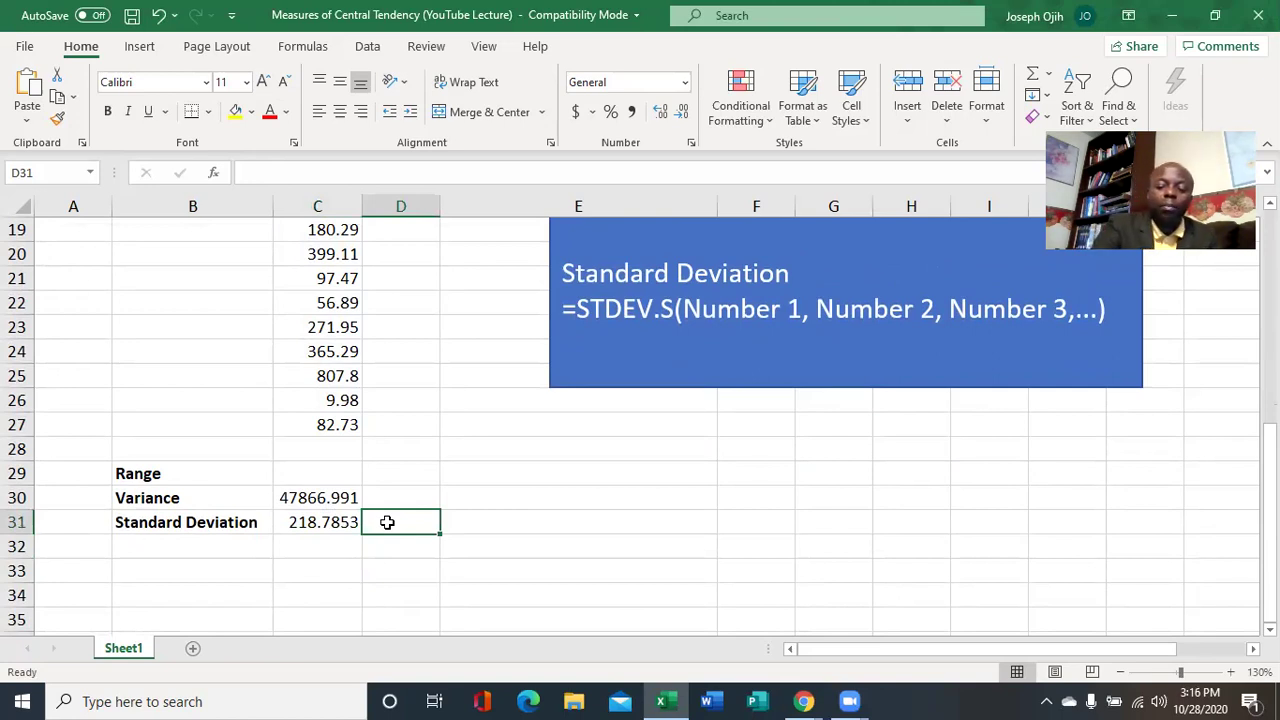
{"action": "type", "text": "=s"}
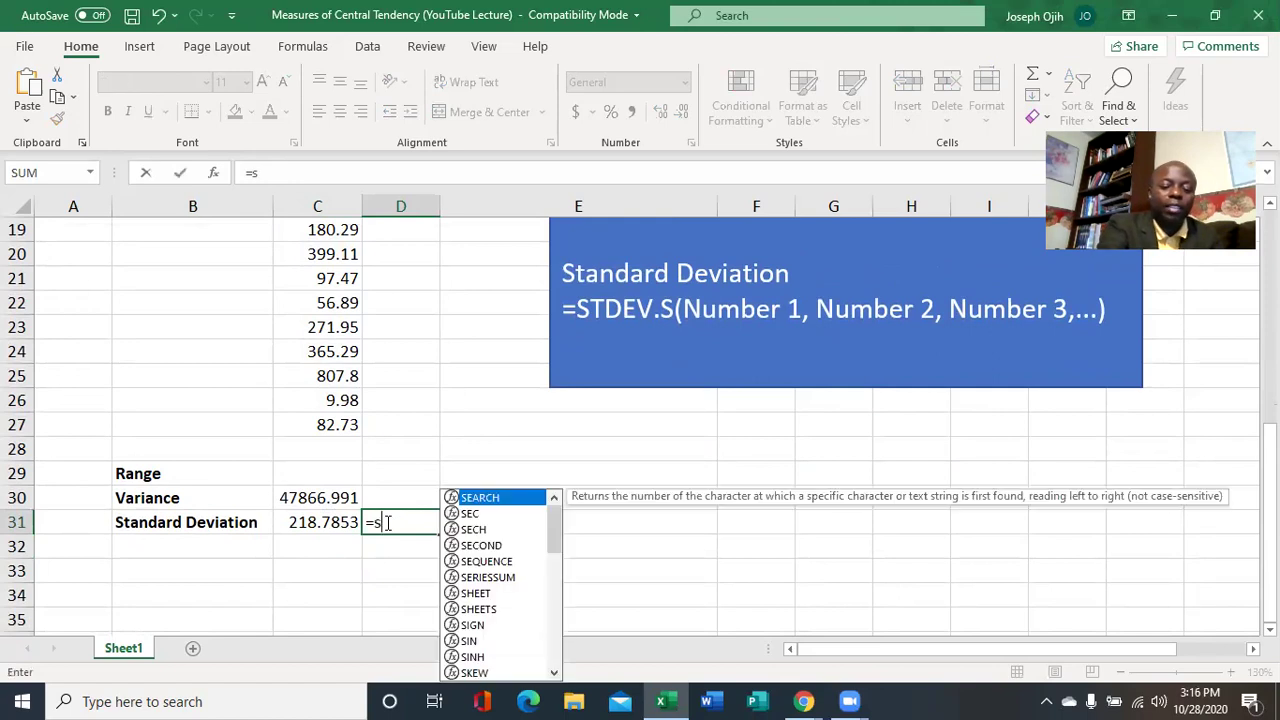
{"action": "type", "text": "qrt("}
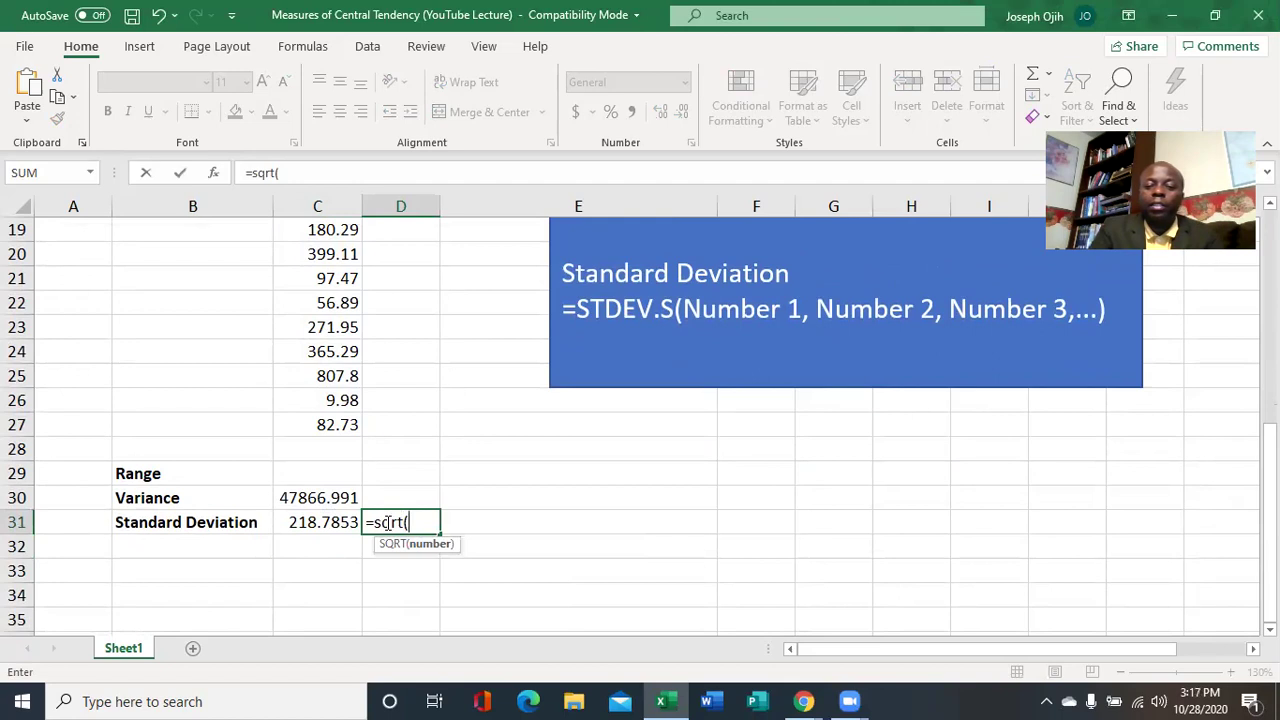
{"action": "left_click", "coordinate": [336, 498]}
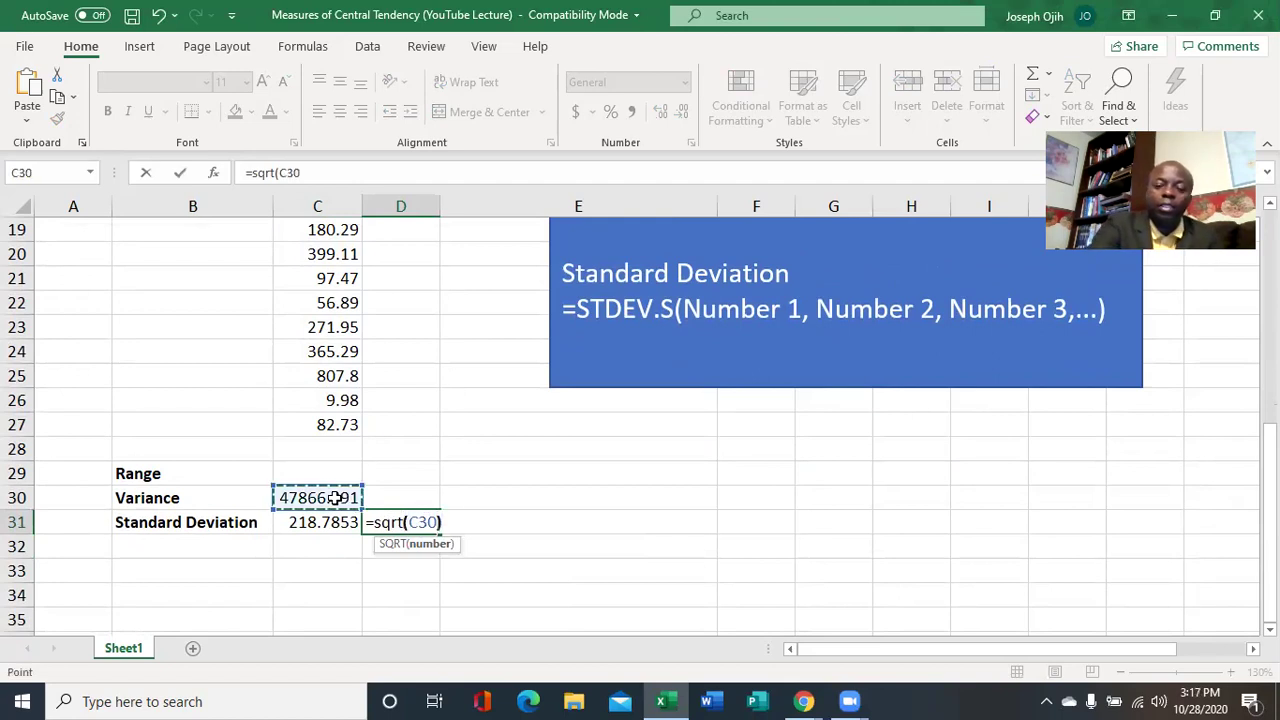
{"action": "type", "text": ")"}
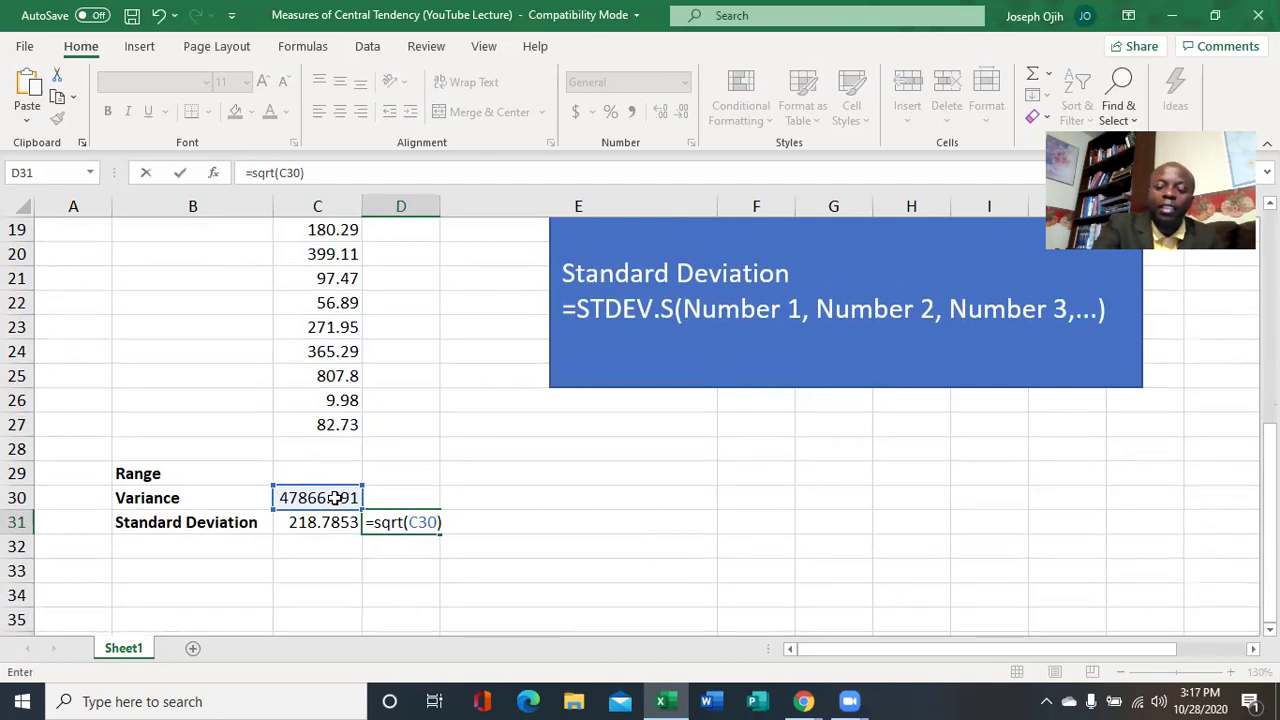
{"action": "key", "text": "Return"}
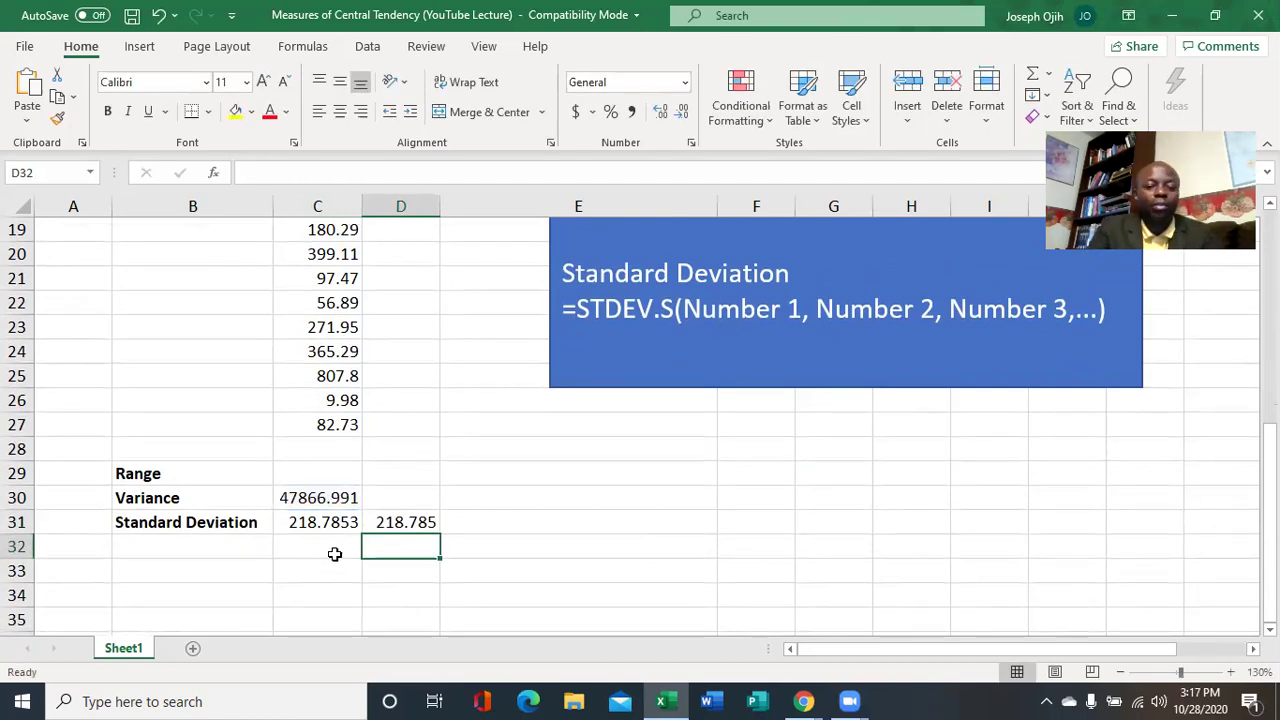
Highlight the variance and standard deviation labels and results in B30:C31 with yellow fill
{"action": "left_click_drag", "start_coordinate": [206, 500], "coordinate": [360, 523]}
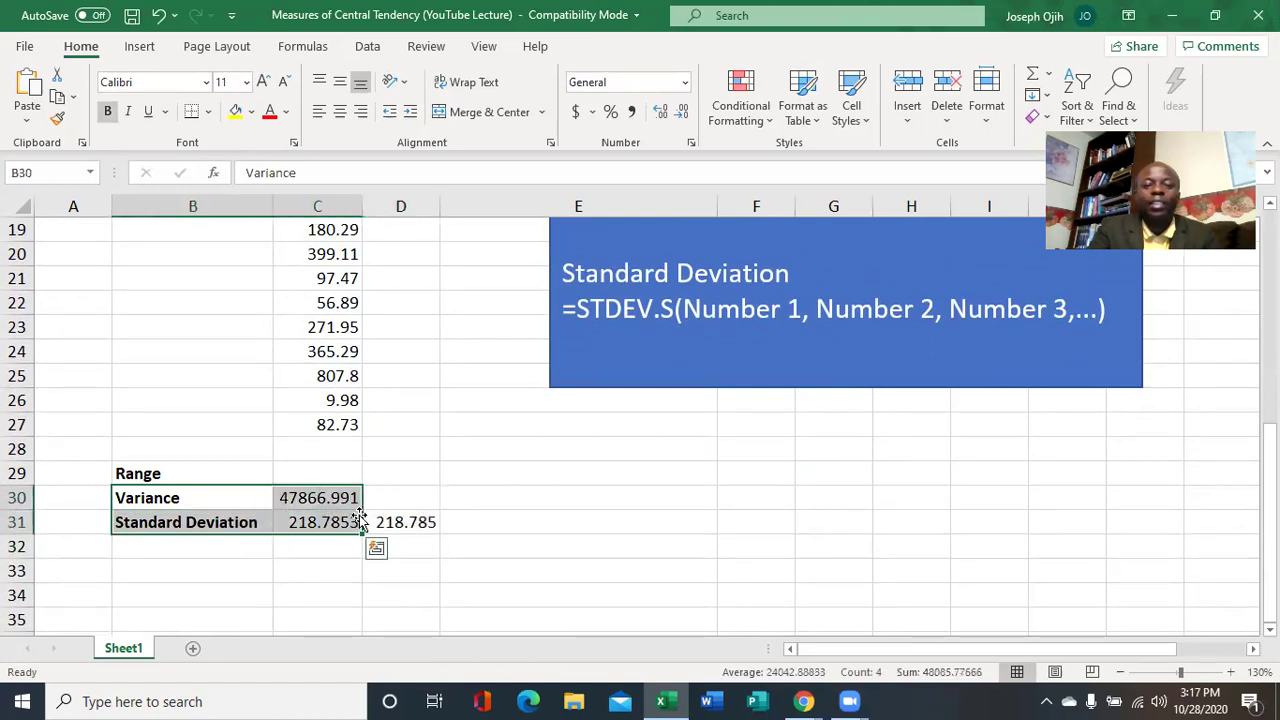
{"action": "left_click", "coordinate": [235, 111]}
{"action": "left_click", "coordinate": [411, 506]}
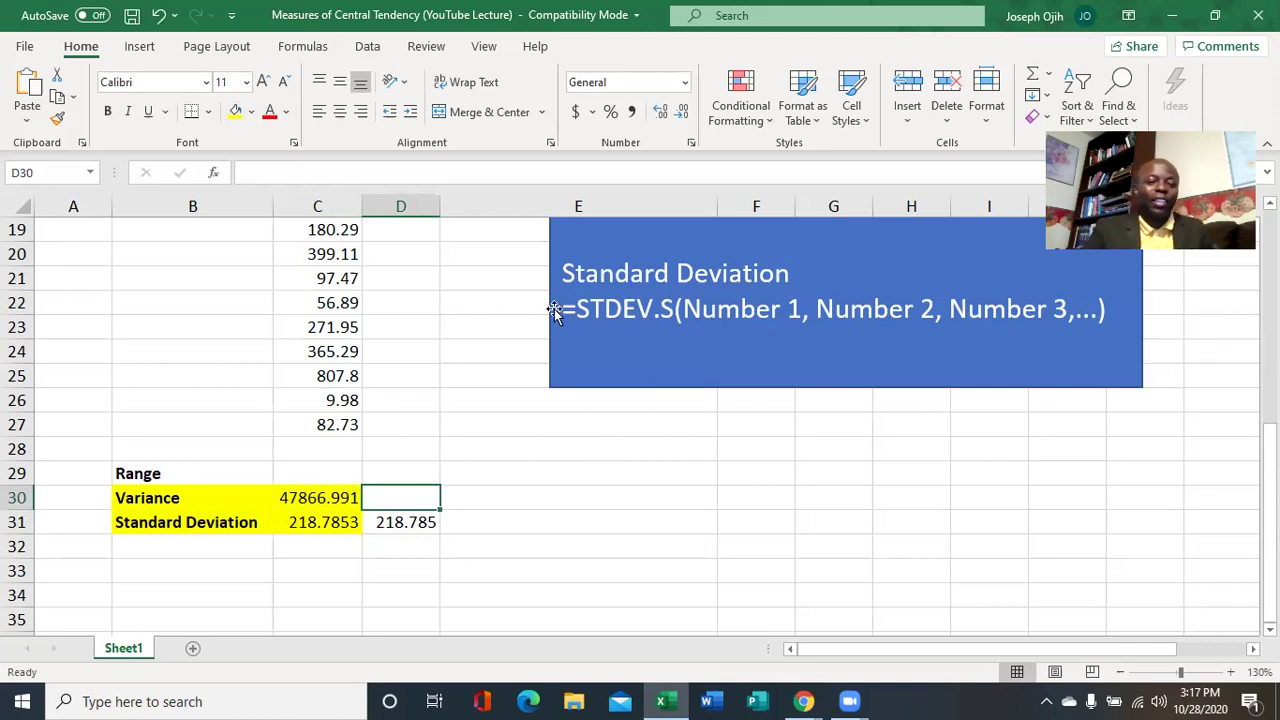
Sort the Question 1 data in C13:C27 from smallest to largest, continuing with the current selection only
{"action": "left_click", "coordinate": [284, 473]}
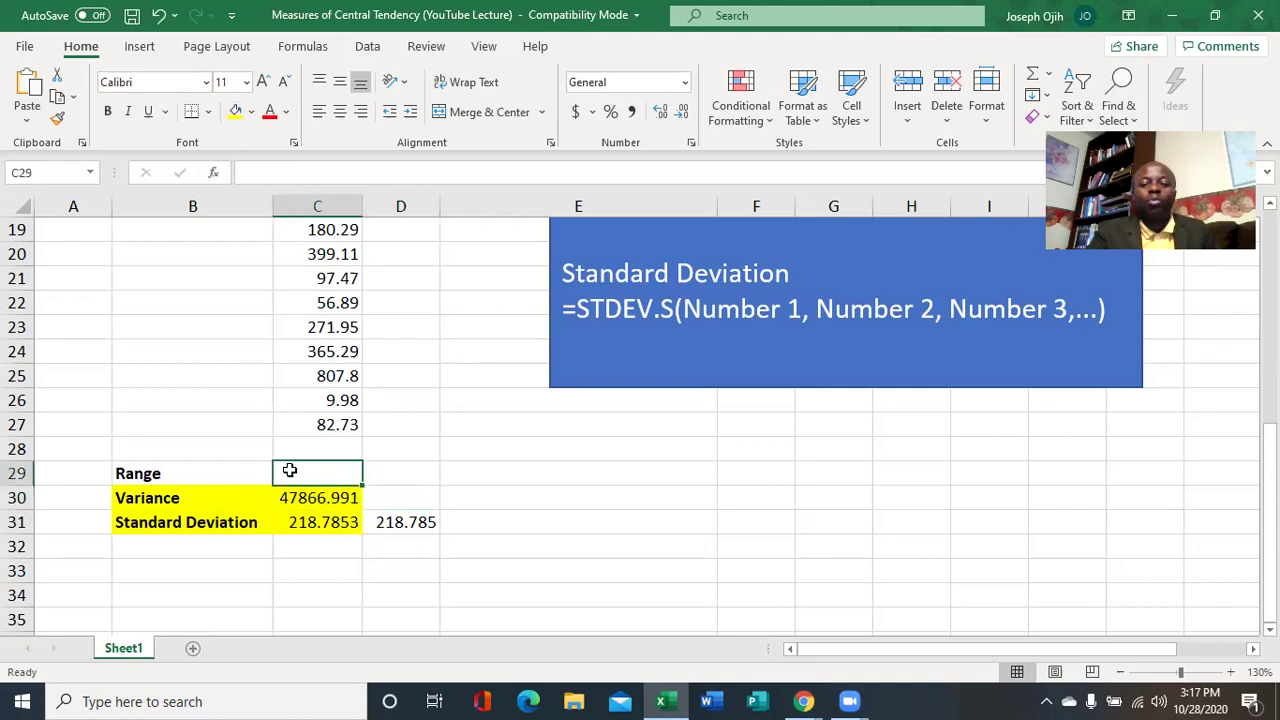
{"action": "scroll", "coordinate": [294, 463], "scroll_direction": "up", "scroll_amount": 3}
{"action": "left_click_drag", "start_coordinate": [341, 301], "coordinate": [320, 574]}
{"action": "scroll", "coordinate": [320, 574], "scroll_direction": "down", "scroll_amount": 2}
{"action": "scroll", "coordinate": [320, 574], "scroll_direction": "up", "scroll_amount": 2}
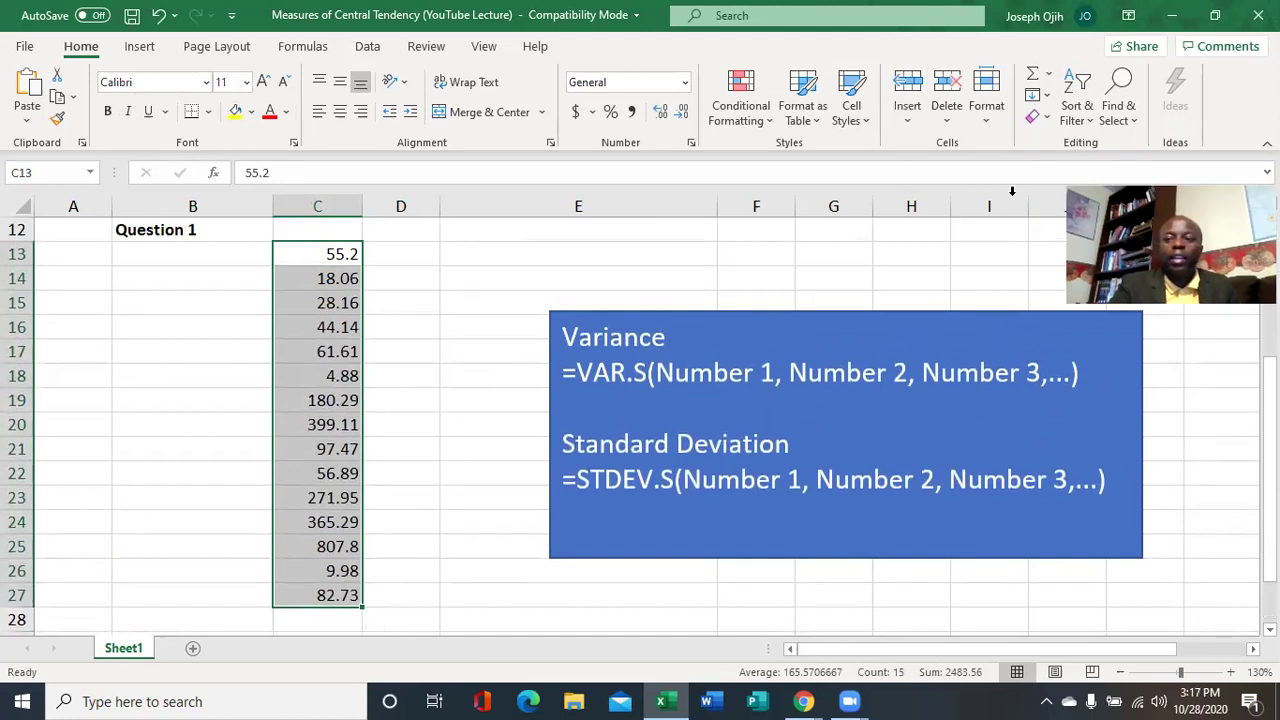
{"action": "left_click", "coordinate": [1086, 104]}
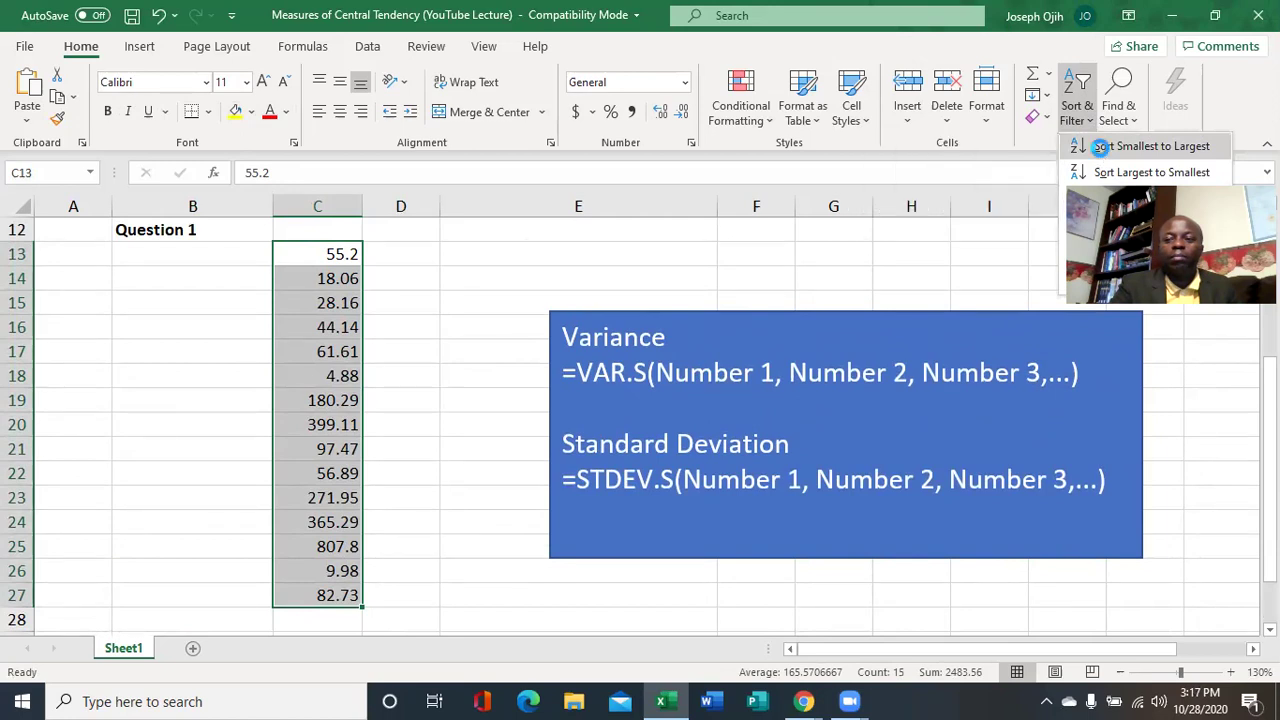
{"action": "left_click", "coordinate": [1103, 152]}
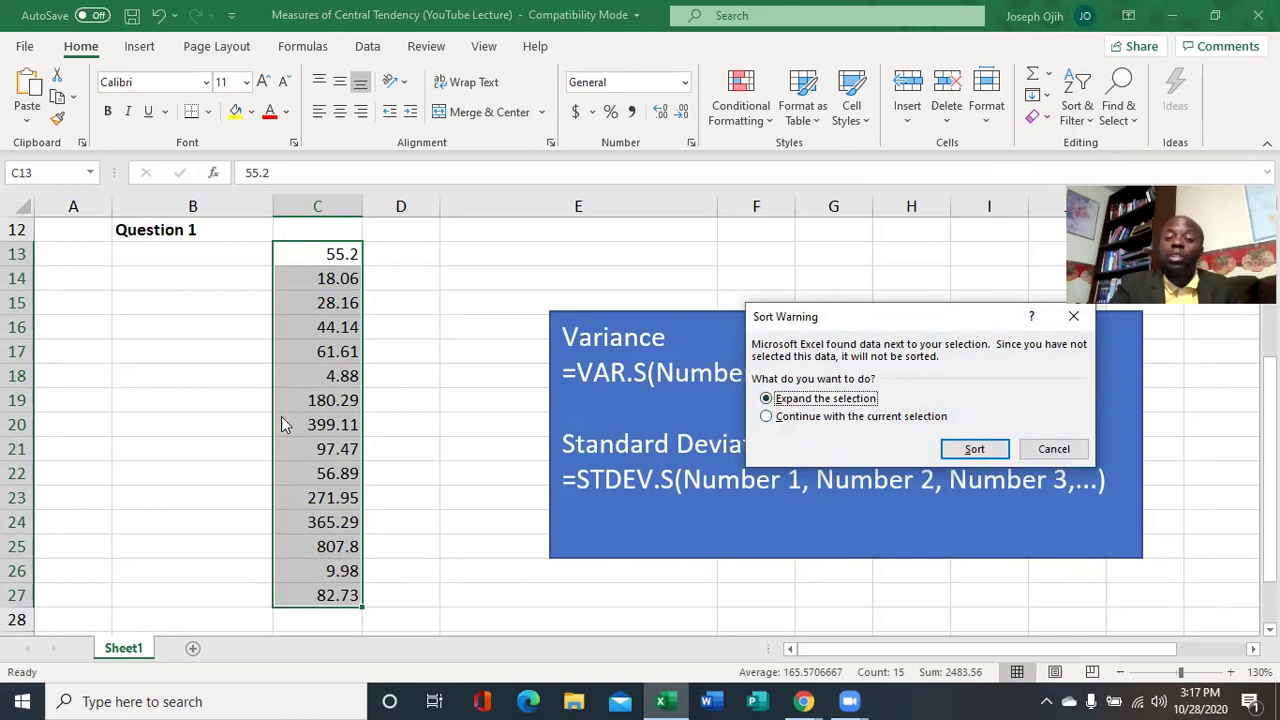
{"action": "left_click", "coordinate": [765, 417]}
{"action": "left_click", "coordinate": [966, 449]}
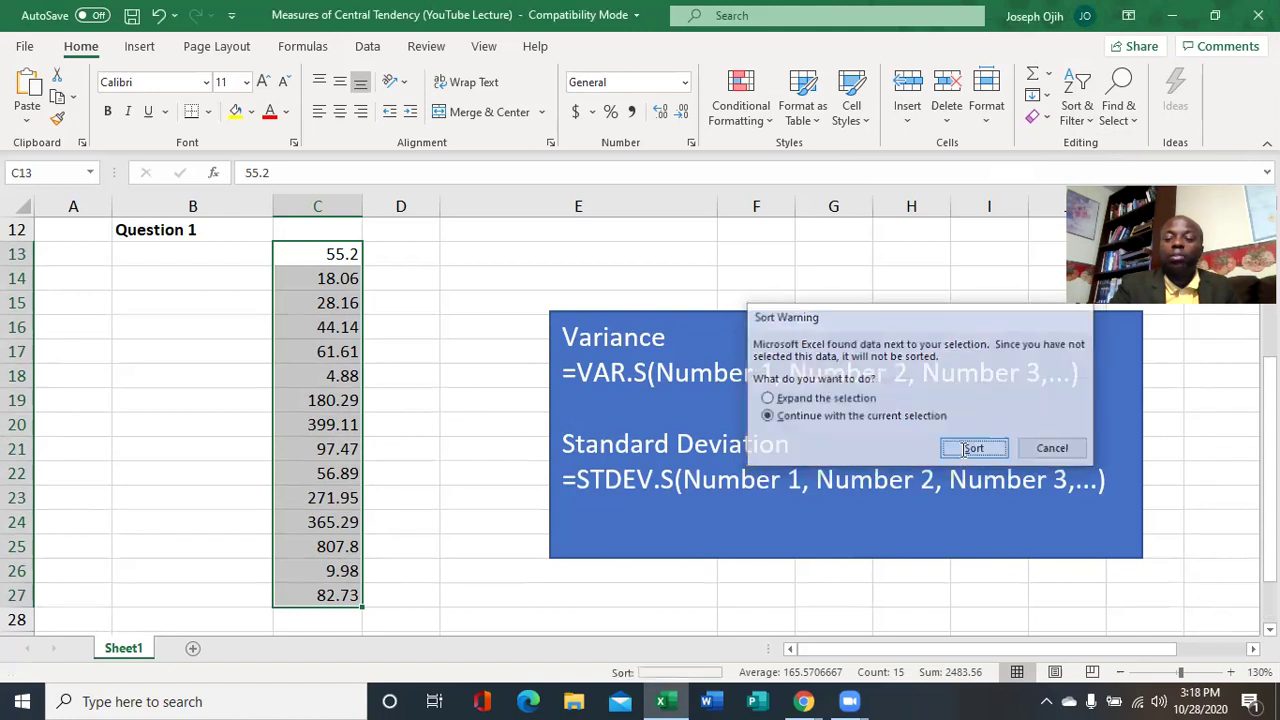
{"action": "left_click", "coordinate": [316, 452]}
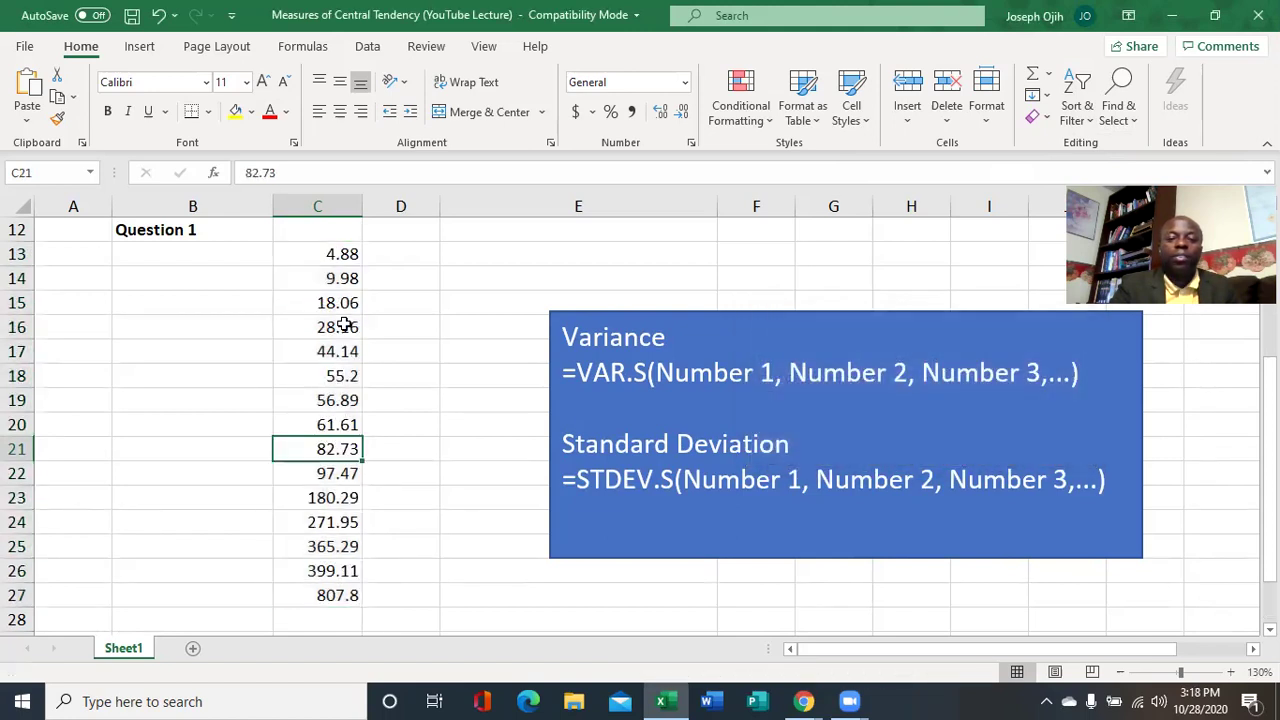
Calculate the range in C29 by subtracting the smallest data value from the largest with =C27-C13
{"action": "scroll", "coordinate": [342, 470], "scroll_direction": "down", "scroll_amount": 2}
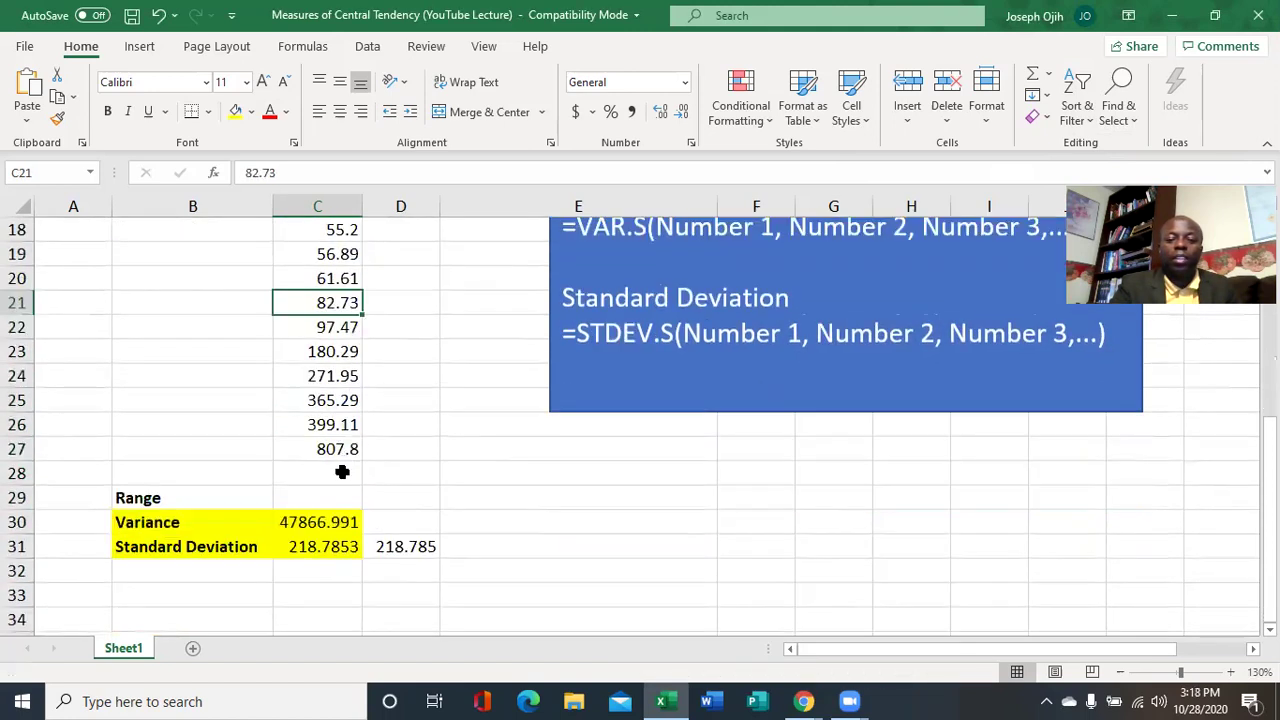
{"action": "scroll", "coordinate": [343, 445], "scroll_direction": "up", "scroll_amount": 2}
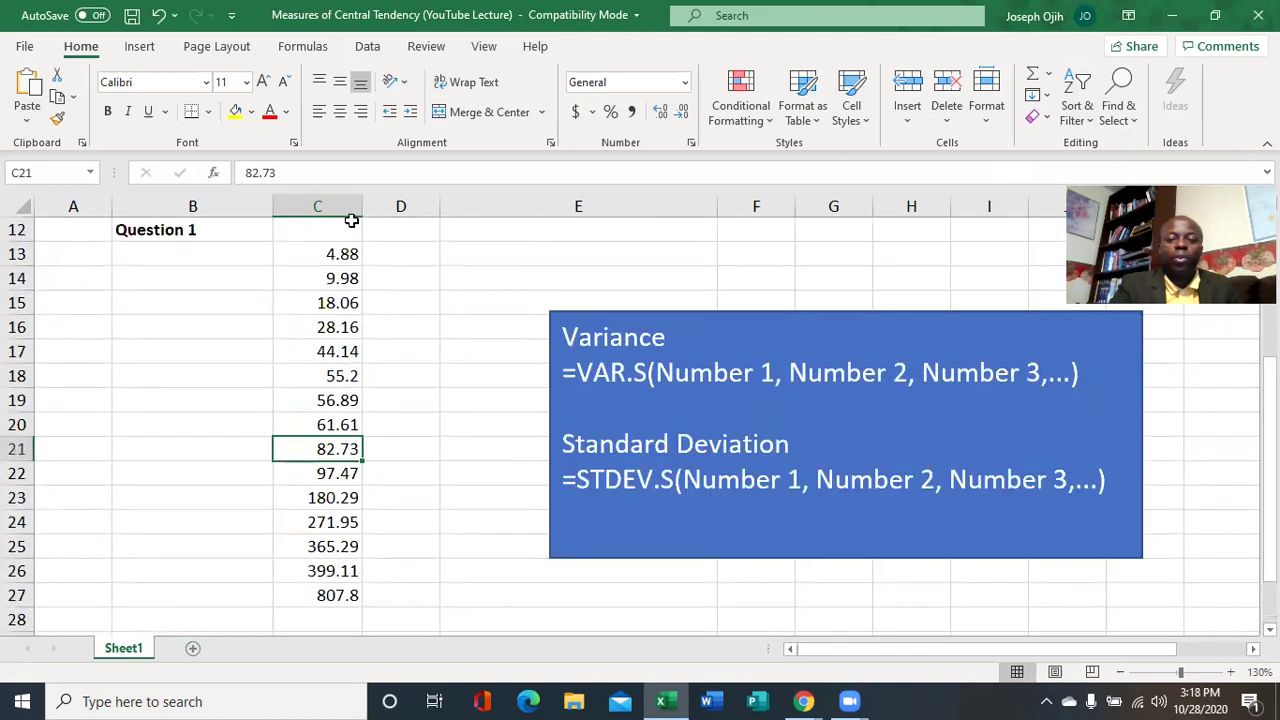
{"action": "left_click", "coordinate": [340, 250]}
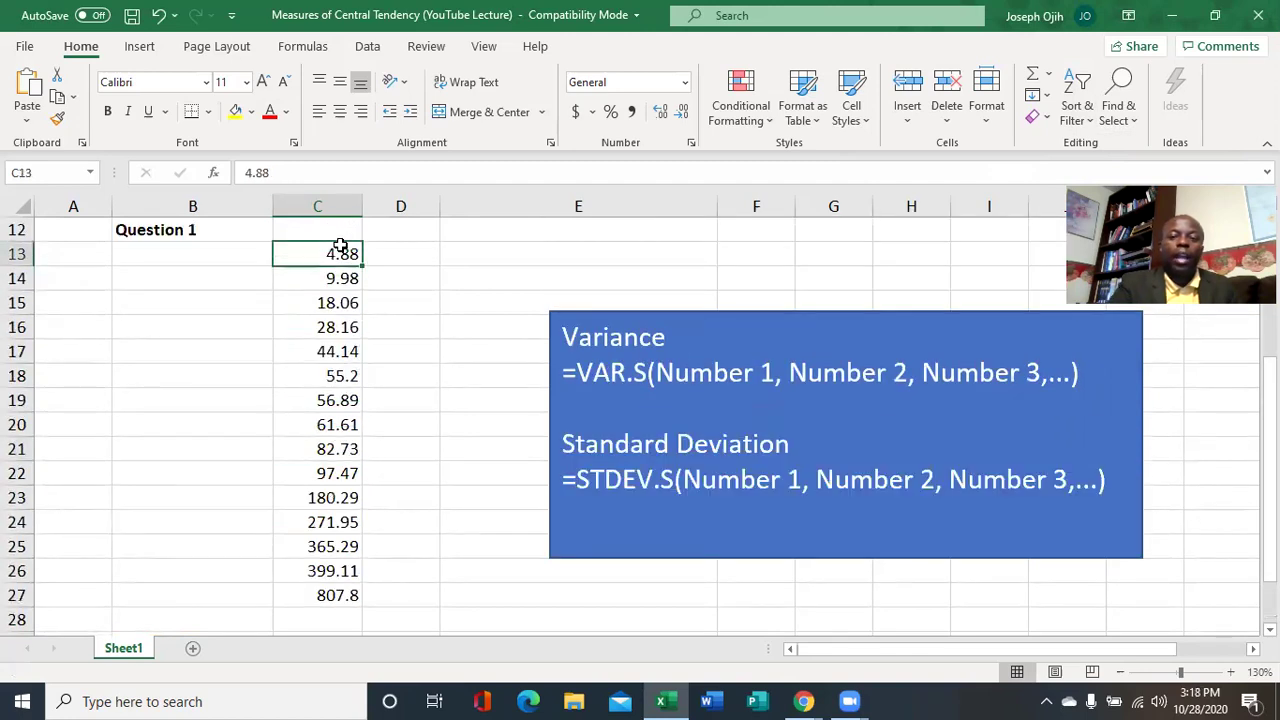
{"action": "scroll", "coordinate": [340, 250], "scroll_direction": "down", "scroll_amount": 2}
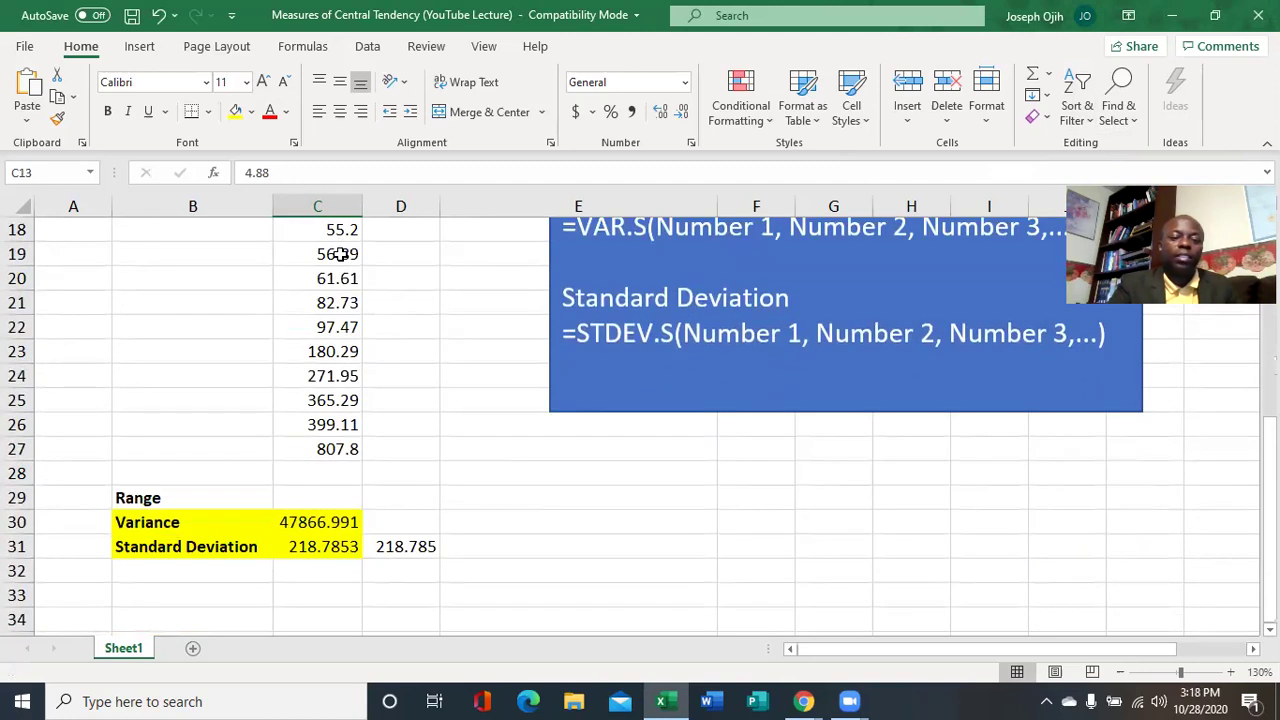
{"action": "left_click", "coordinate": [336, 447]}
{"action": "left_click", "coordinate": [321, 492]}
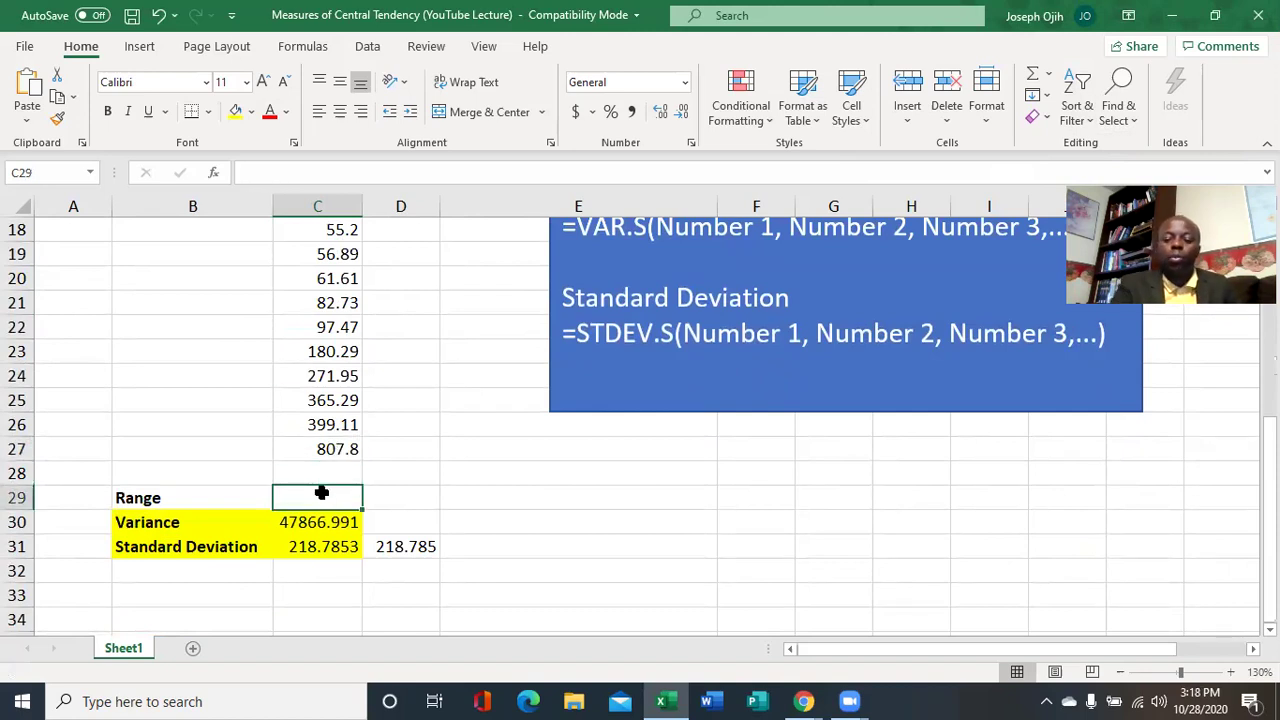
{"action": "type", "text": "="}
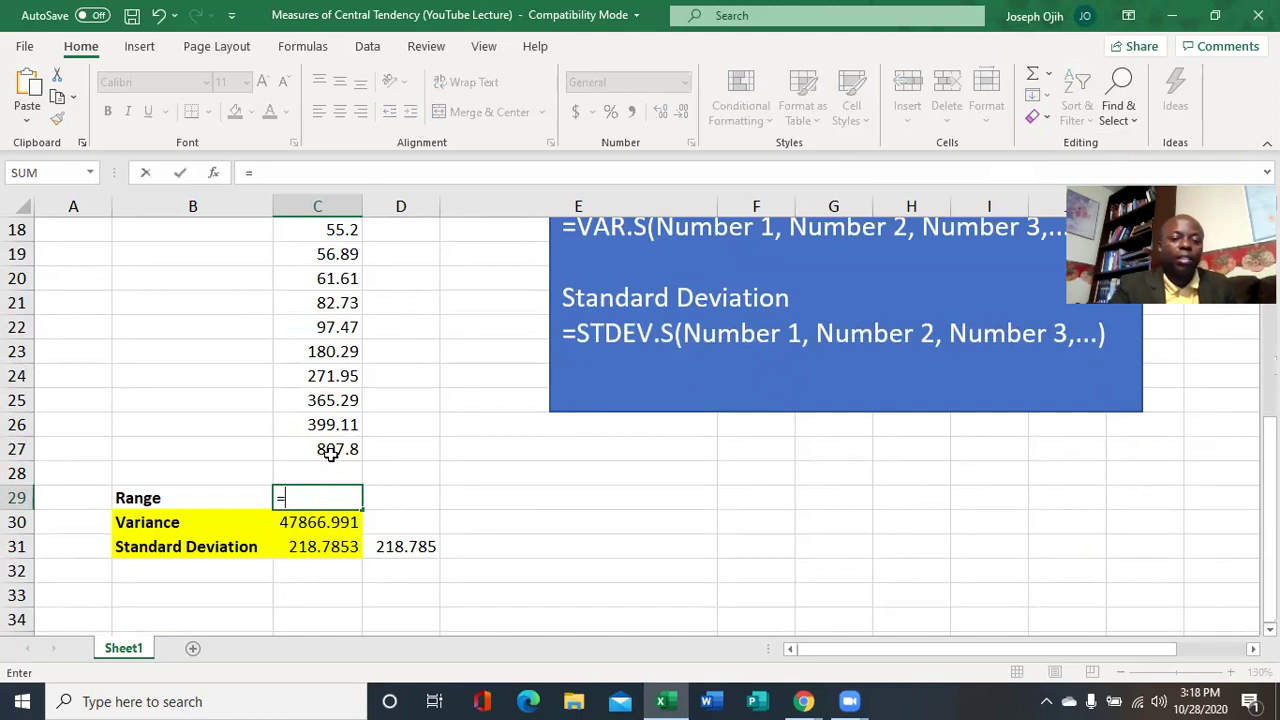
{"action": "left_click", "coordinate": [331, 449]}
{"action": "type", "text": "-"}
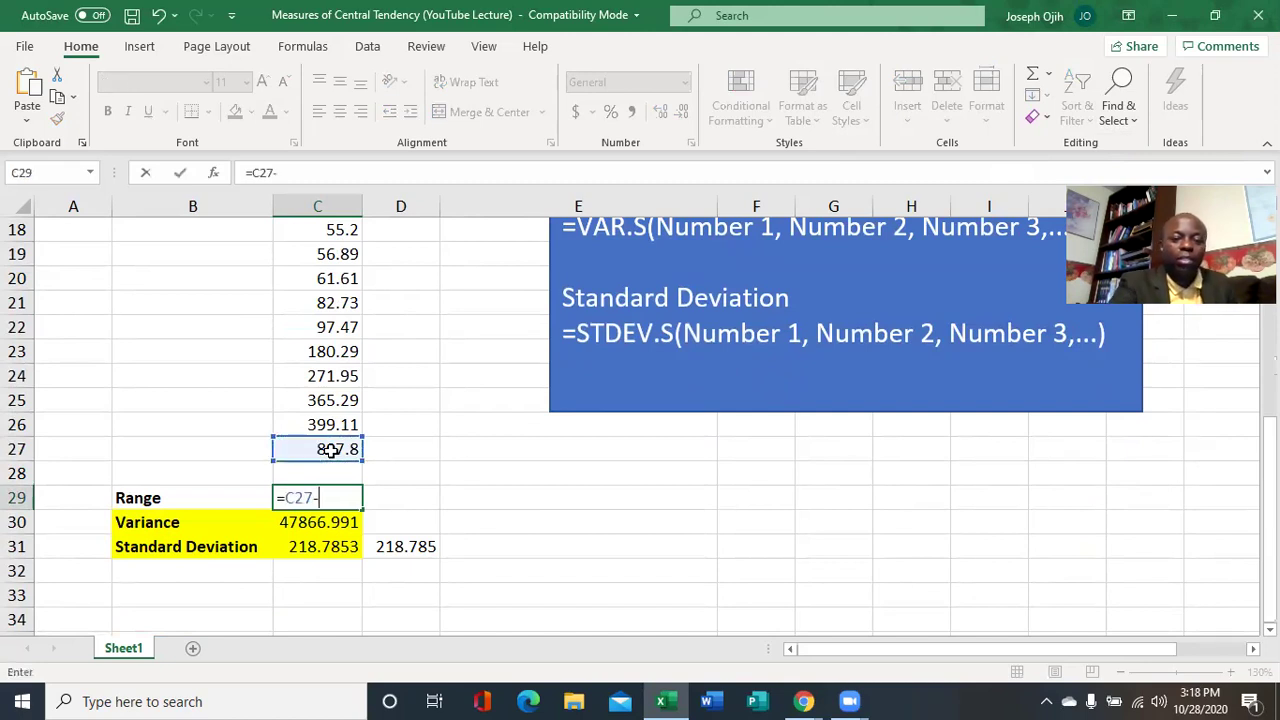
{"action": "scroll", "coordinate": [331, 449], "scroll_direction": "up", "scroll_amount": 3}
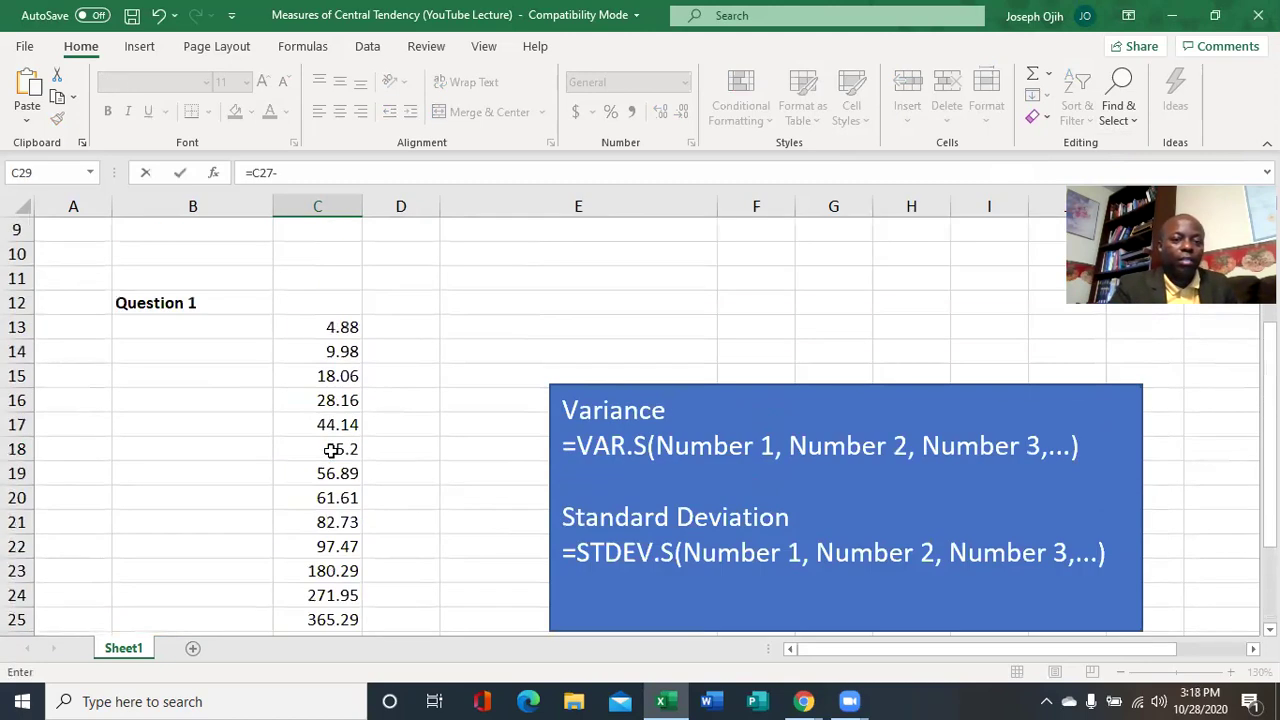
{"action": "left_click", "coordinate": [333, 328]}
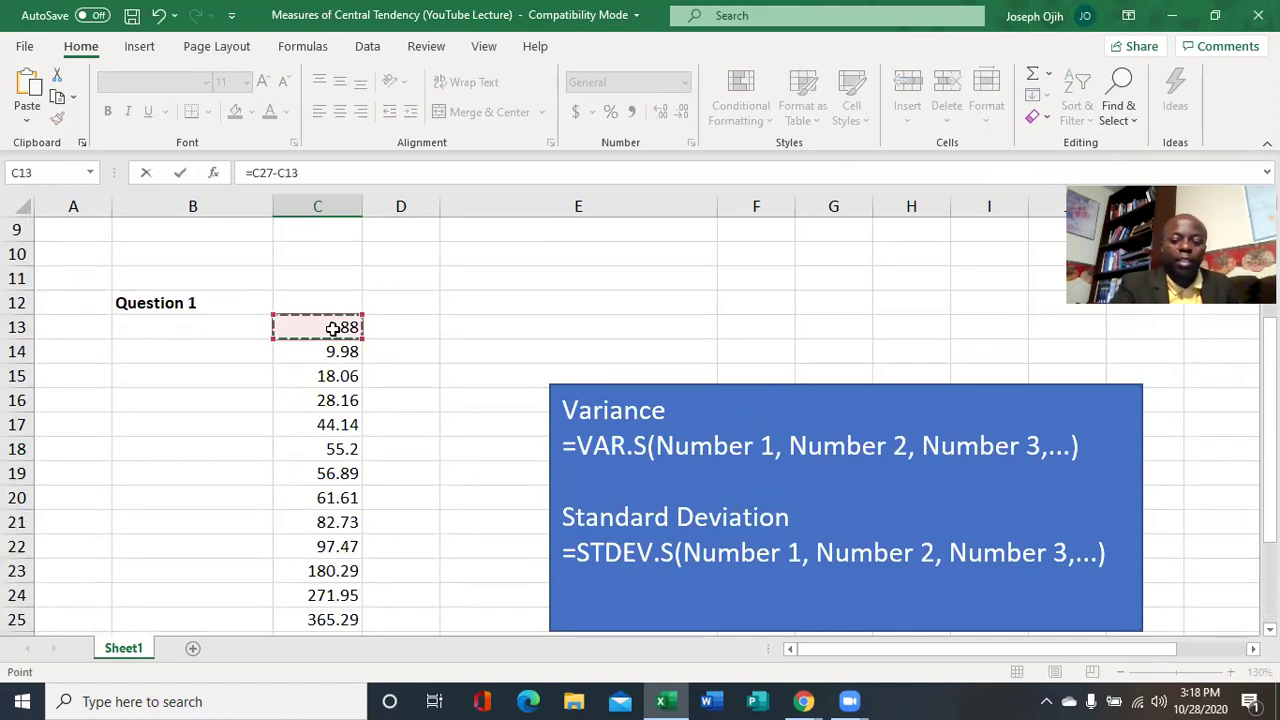
{"action": "key", "text": "Return"}
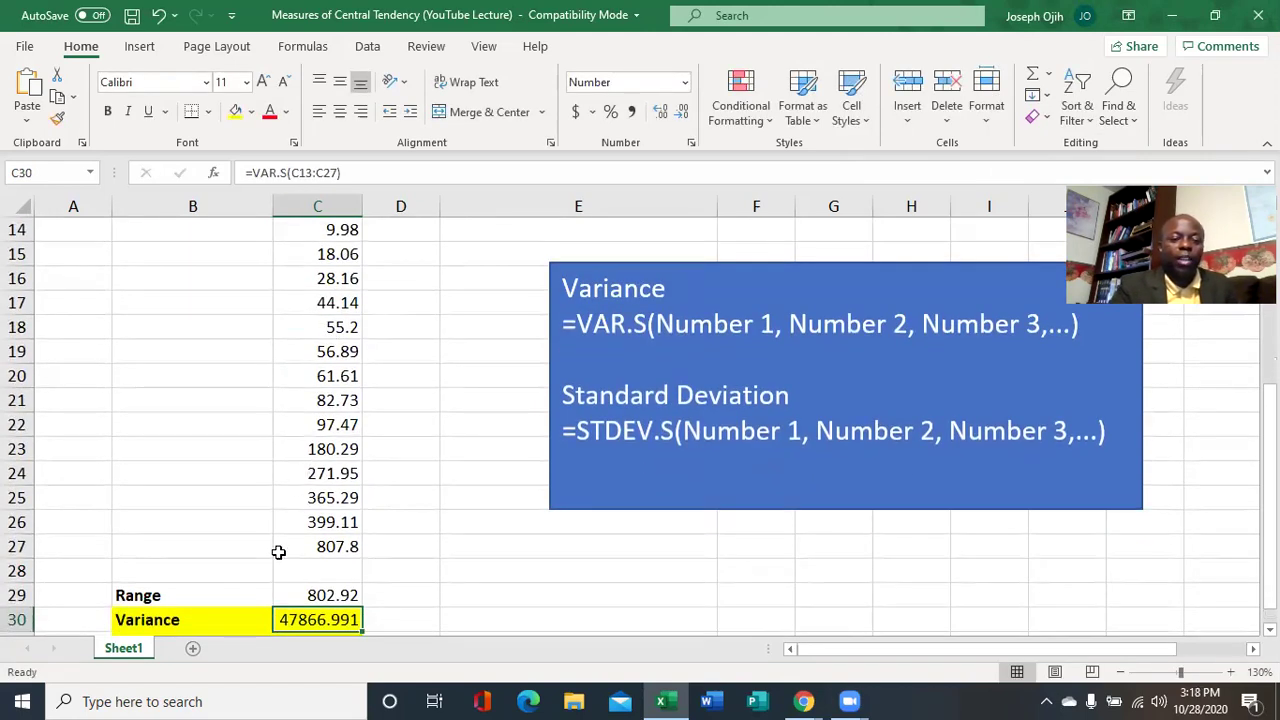
Highlight the range label and result in B29:C29 with yellow fill
{"action": "left_click_drag", "start_coordinate": [175, 595], "coordinate": [314, 584]}
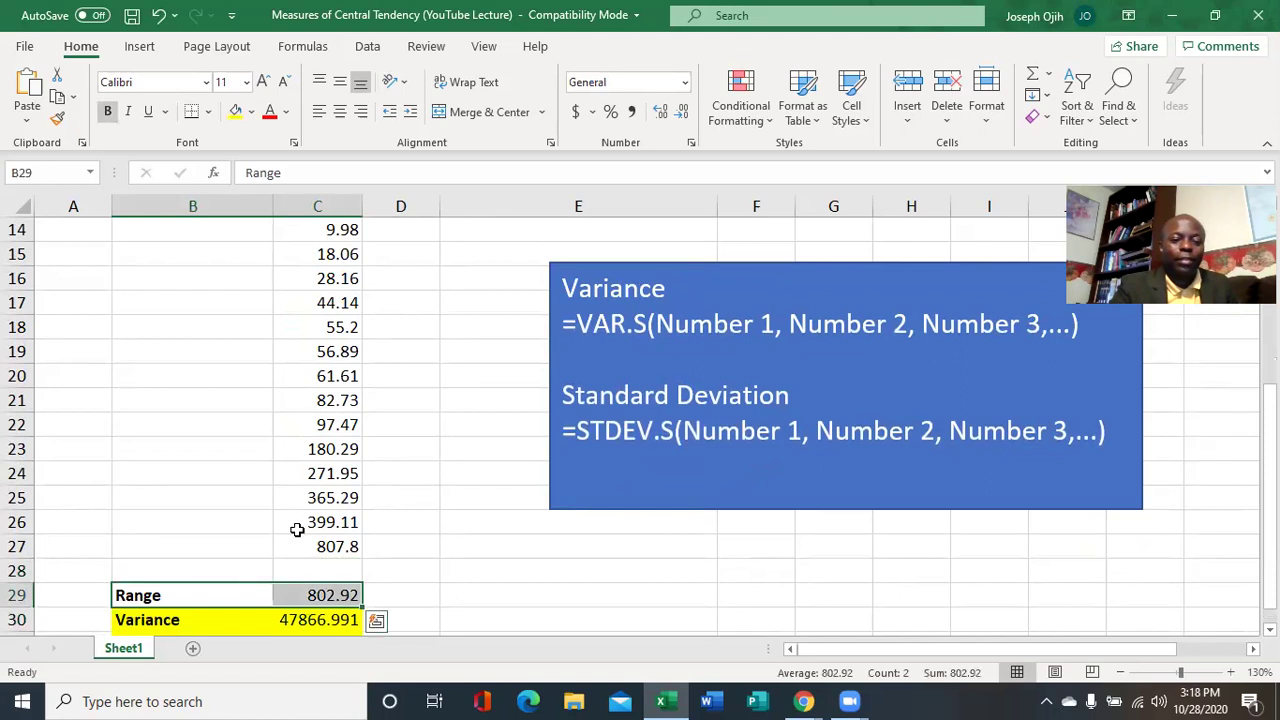
{"action": "left_click", "coordinate": [236, 112]}
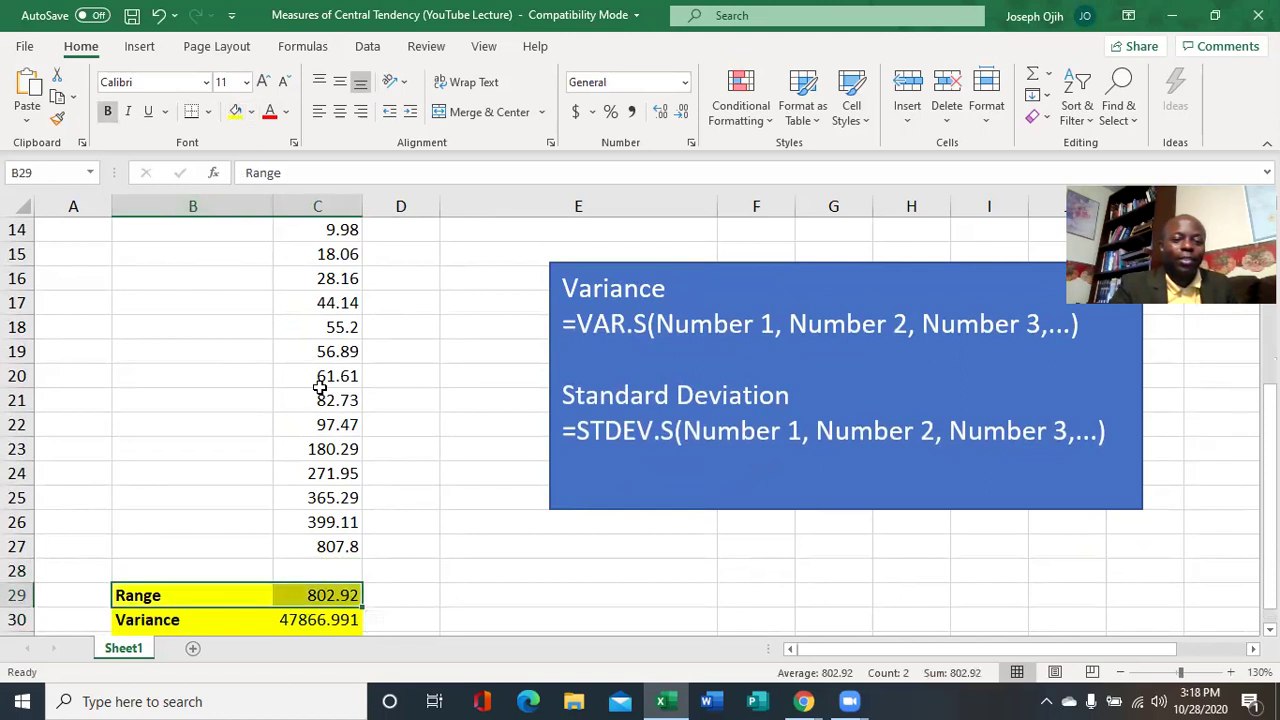
{"action": "scroll", "coordinate": [320, 387], "scroll_direction": "down", "scroll_amount": 2}
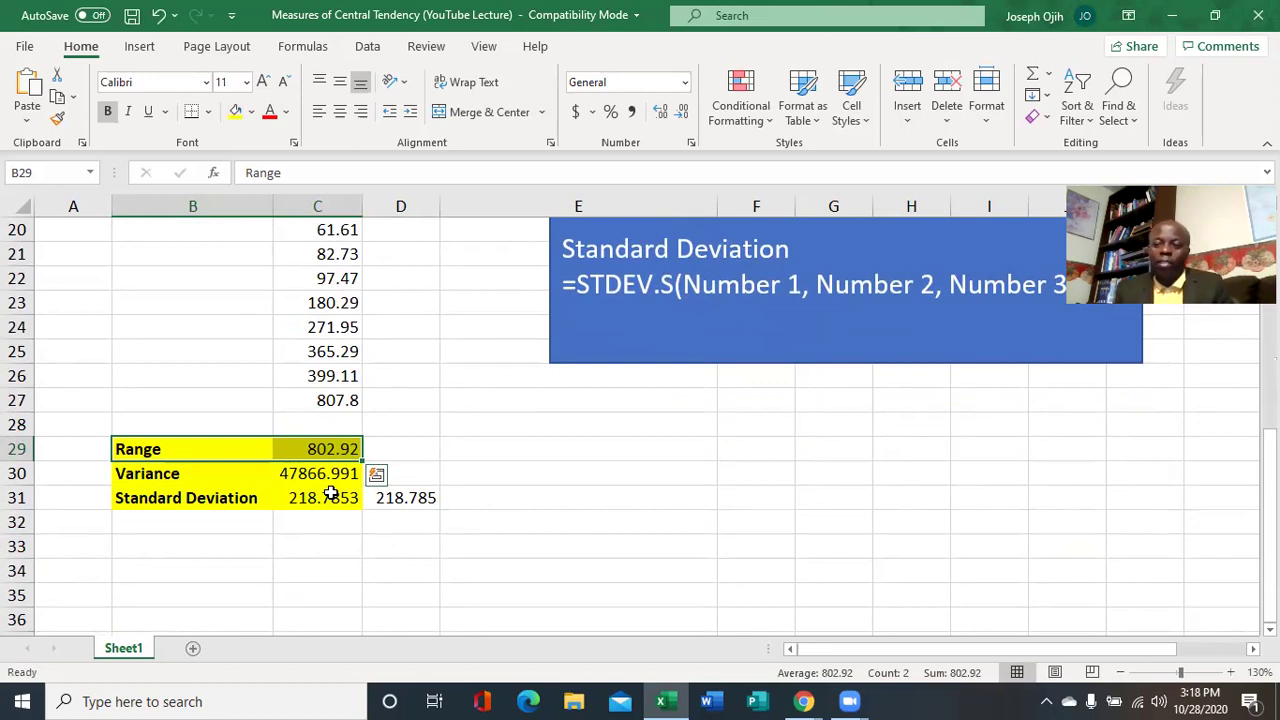
{"action": "scroll", "coordinate": [330, 493], "scroll_direction": "up", "scroll_amount": 4}
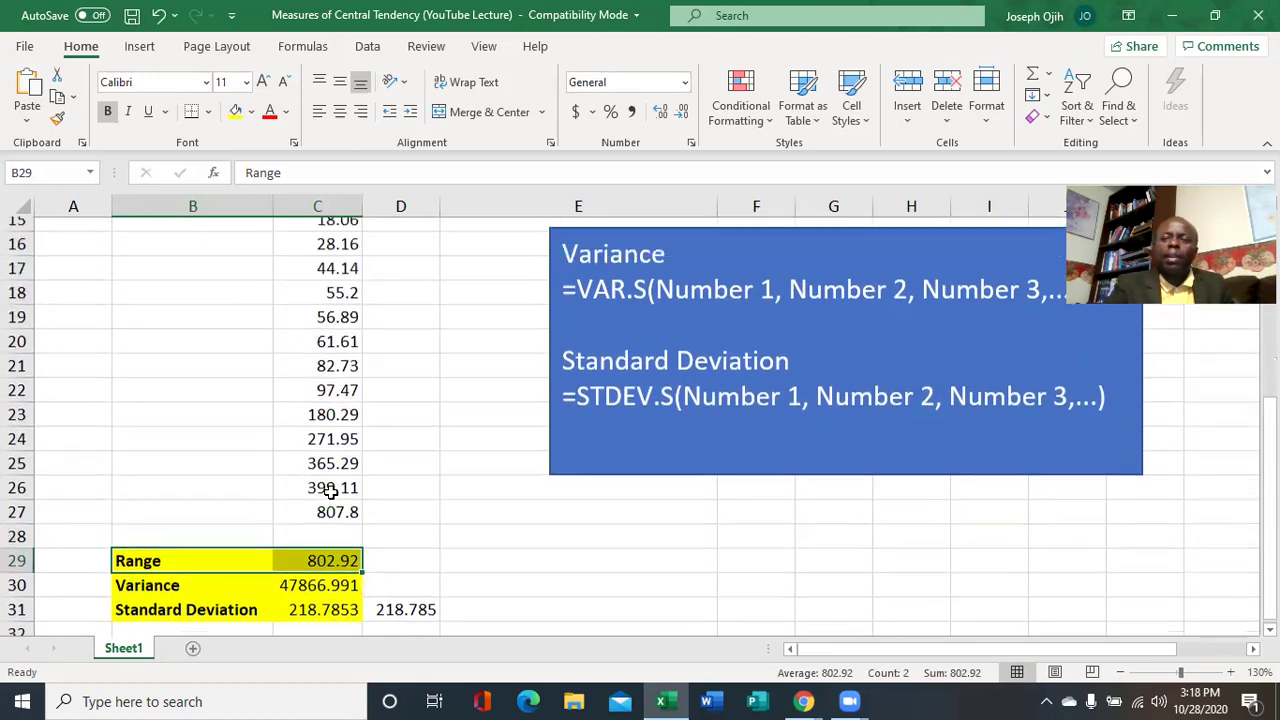
{"action": "scroll", "coordinate": [330, 493], "scroll_direction": "down", "scroll_amount": 1}
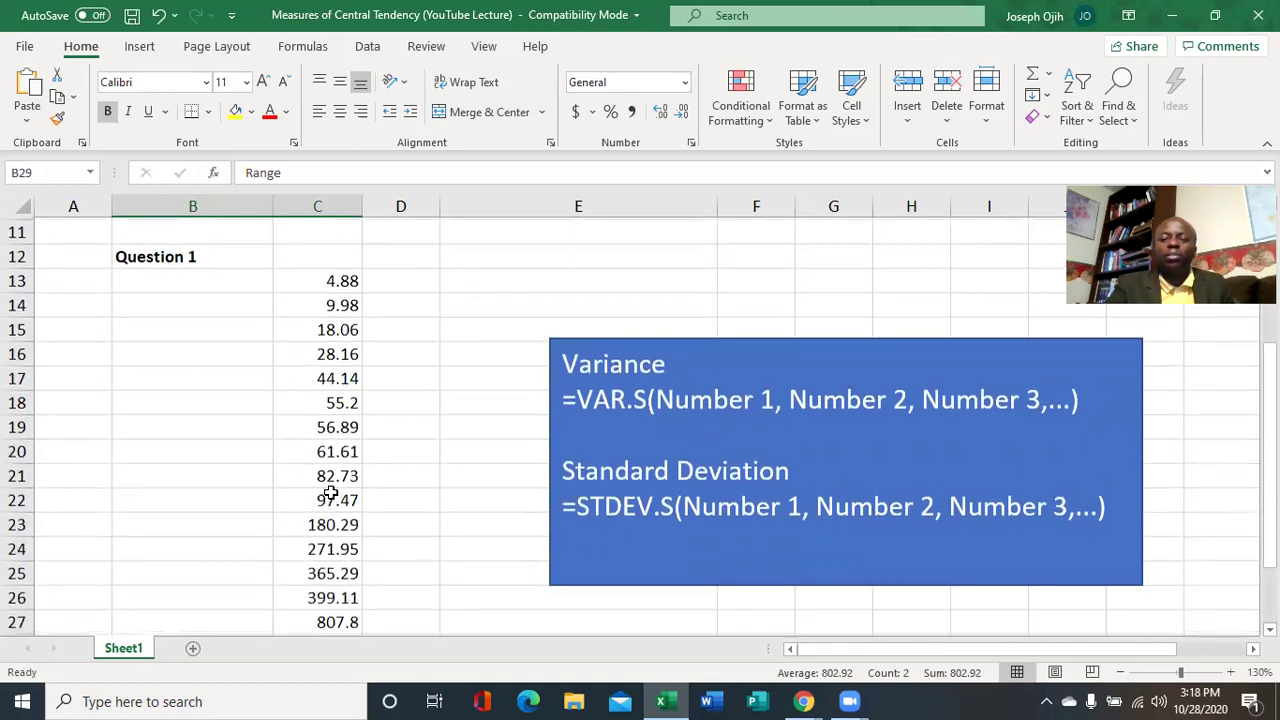